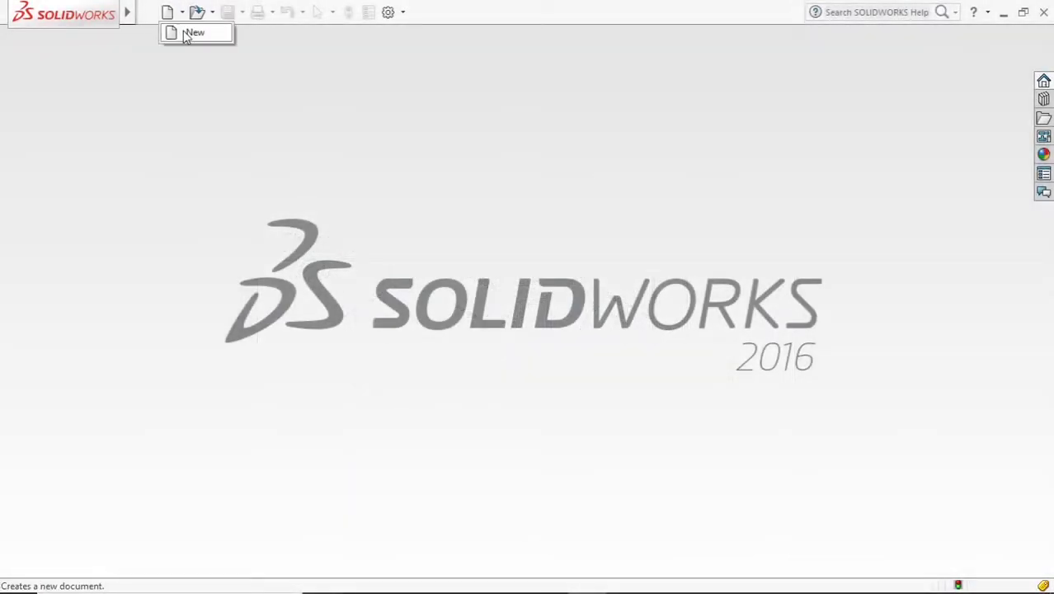
- Create a new part and start a sketch on the Front Plane
left_click(181, 29)
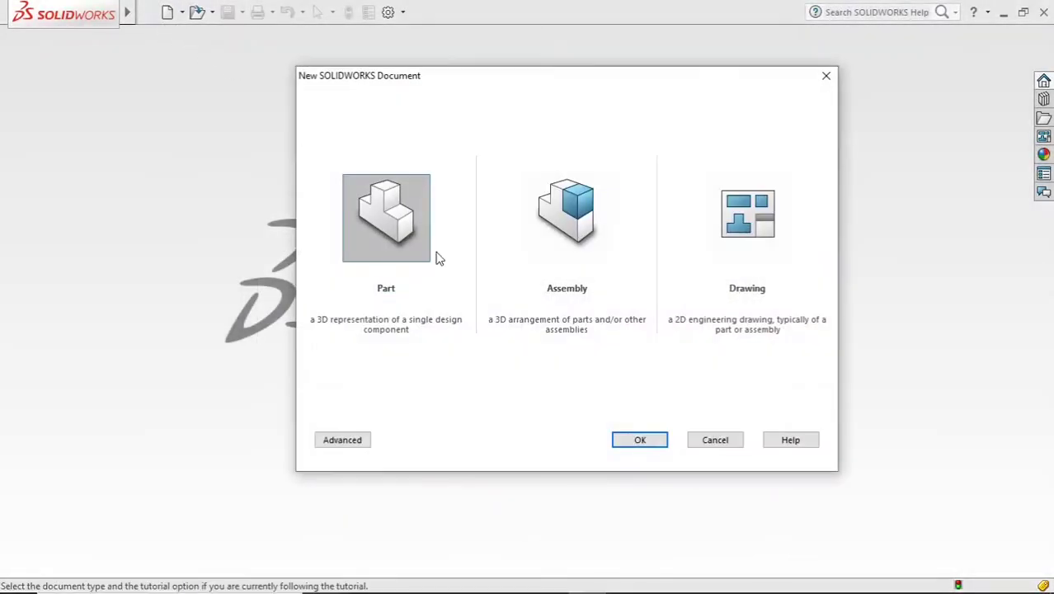
left_click(626, 439)
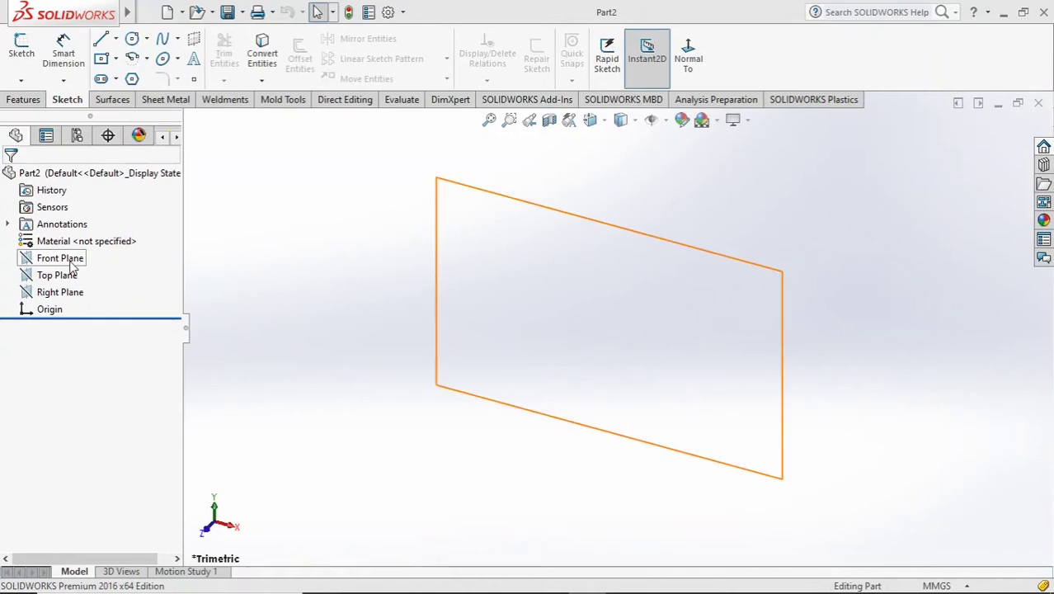
left_click(62, 259)
left_click(23, 54)
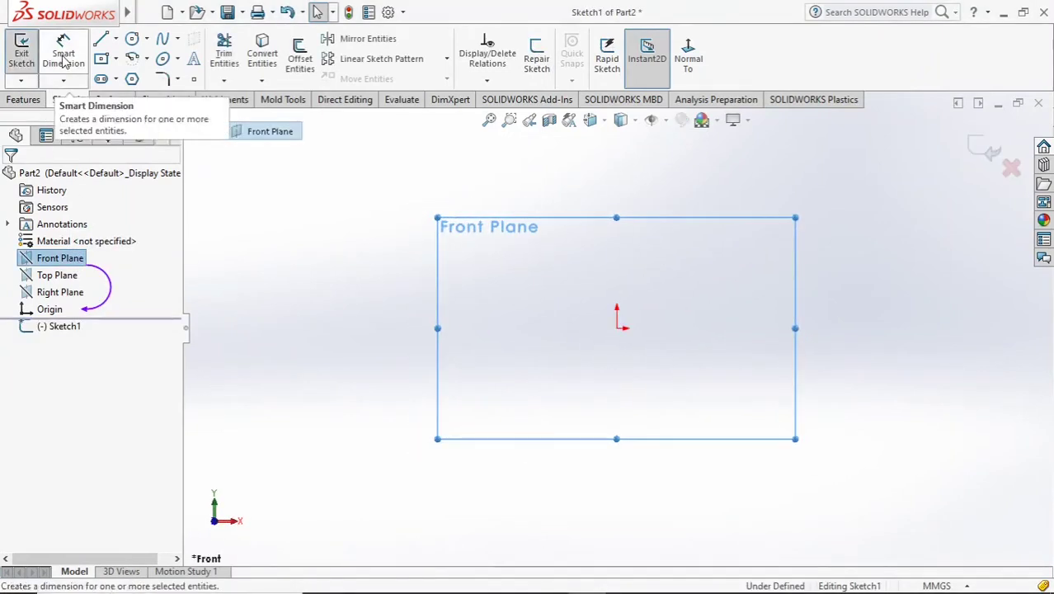
- Draw vertical and horizontal construction centerlines through the origin
left_click(115, 39)
left_click(136, 66)
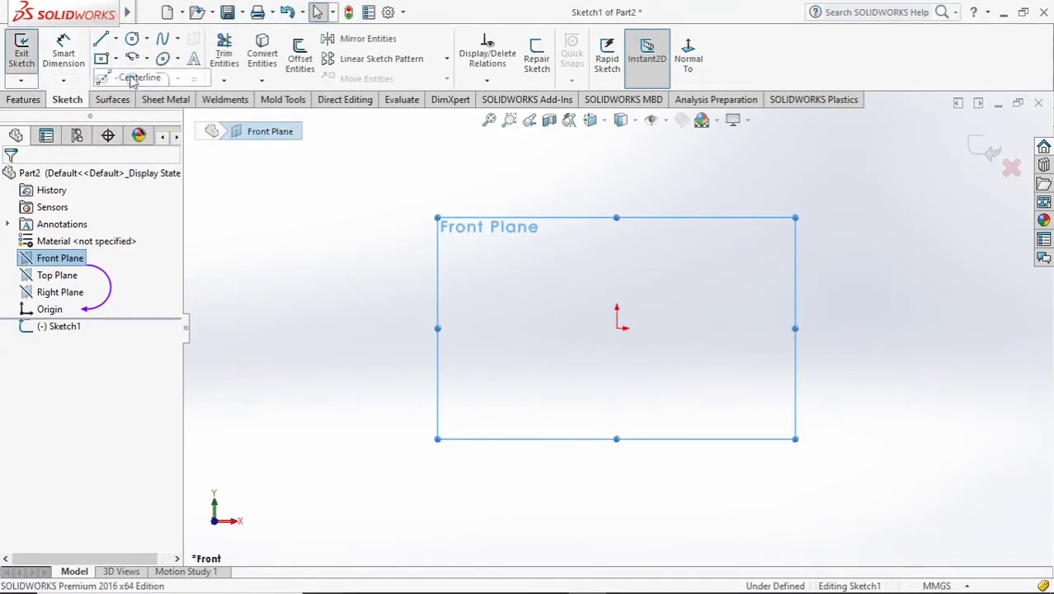
left_click(617, 142)
left_click(616, 515)
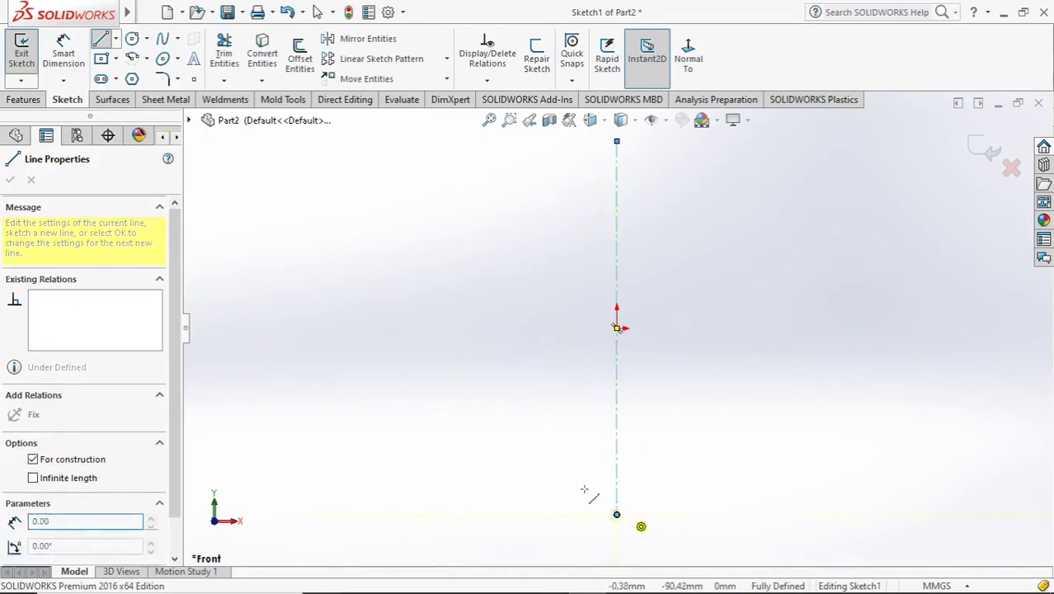
key("Escape")
left_click(354, 328)
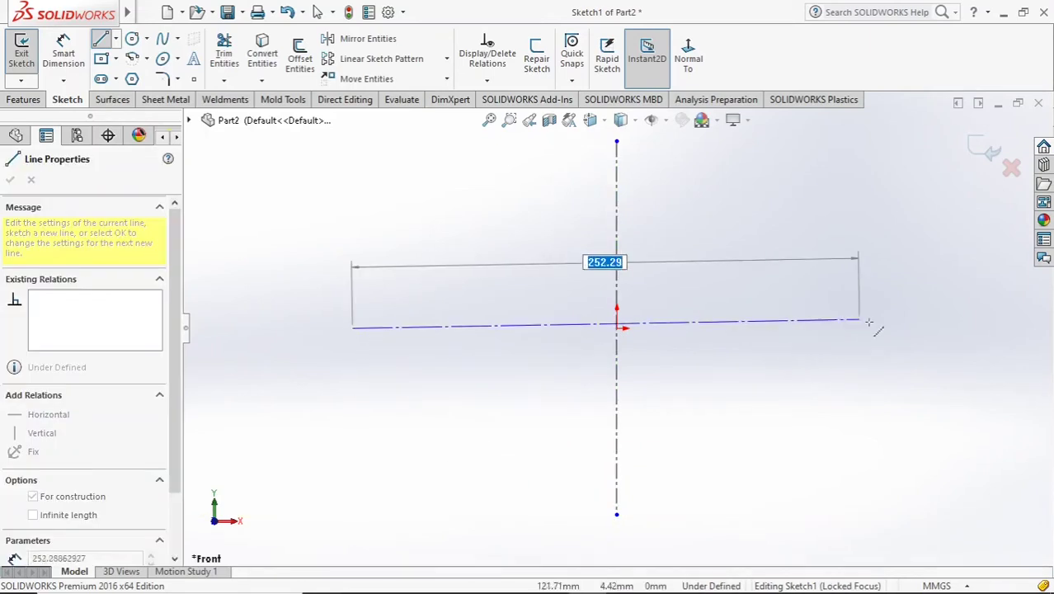
left_click(893, 328)
key("Escape")
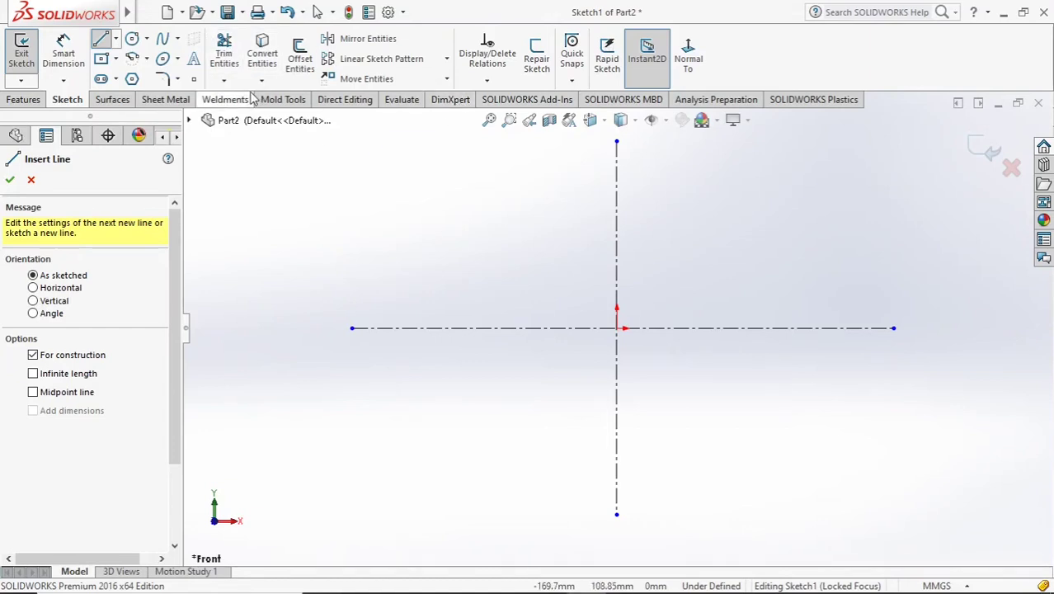
- Draw a Ø40 circle centred on the origin
mouse_move(127, 12)
left_click(132, 39)
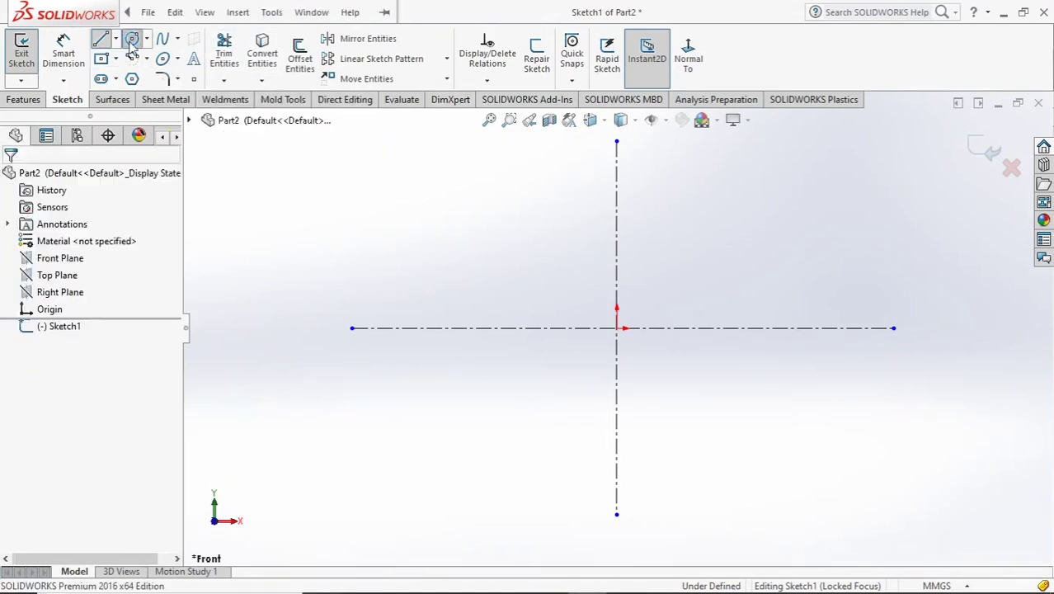
left_click(619, 329)
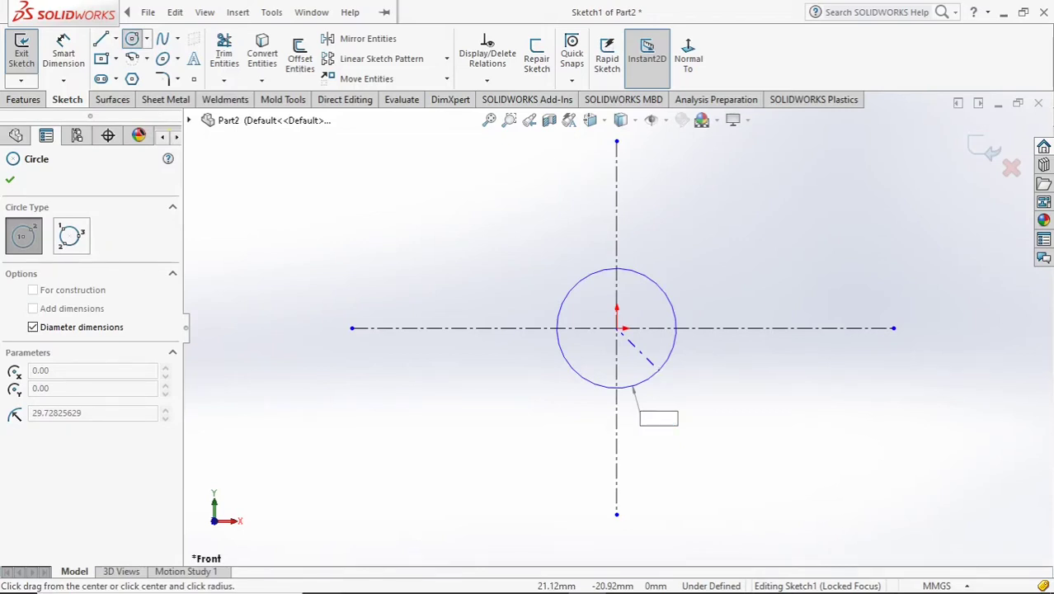
type("40")
key("Return")
scroll(657, 368, "up", 2)
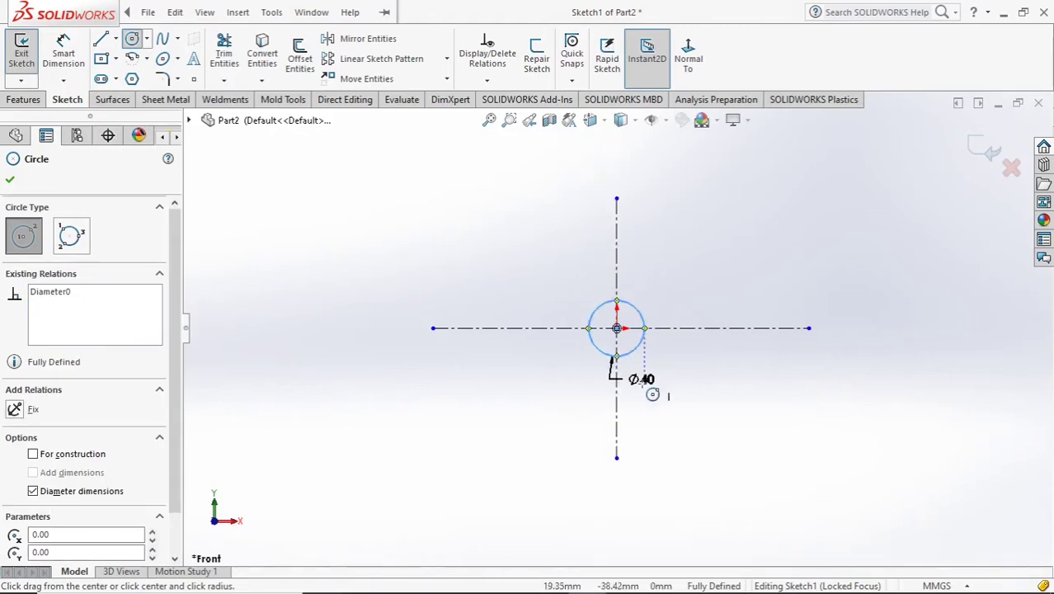
- Draw the 50 mm left and right straight sides down from the circle's edges
left_click(100, 38)
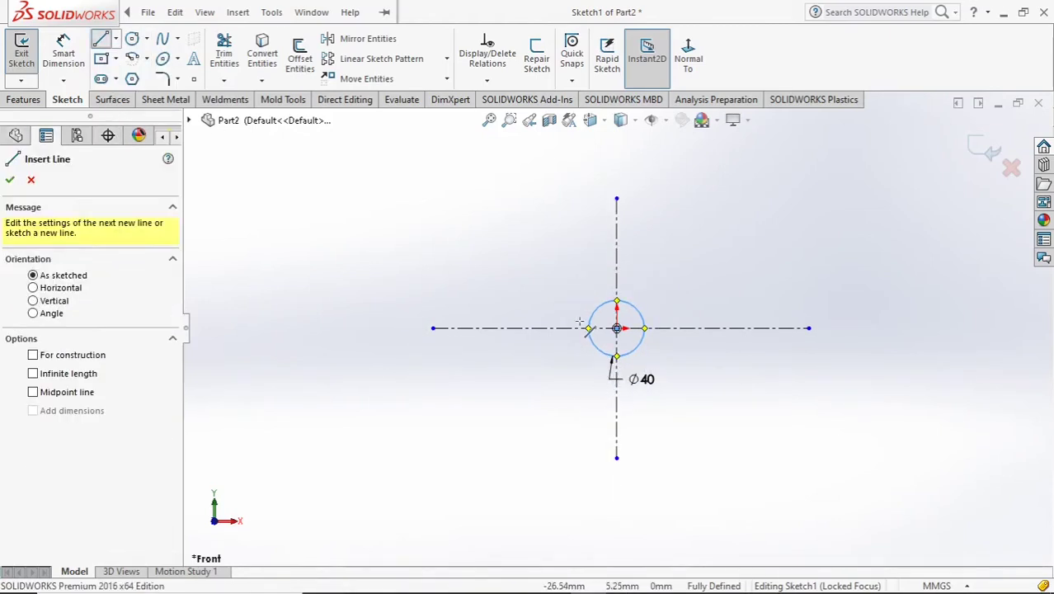
scroll(577, 328, "down", 3)
left_click(608, 336)
scroll(614, 347, "up", 3)
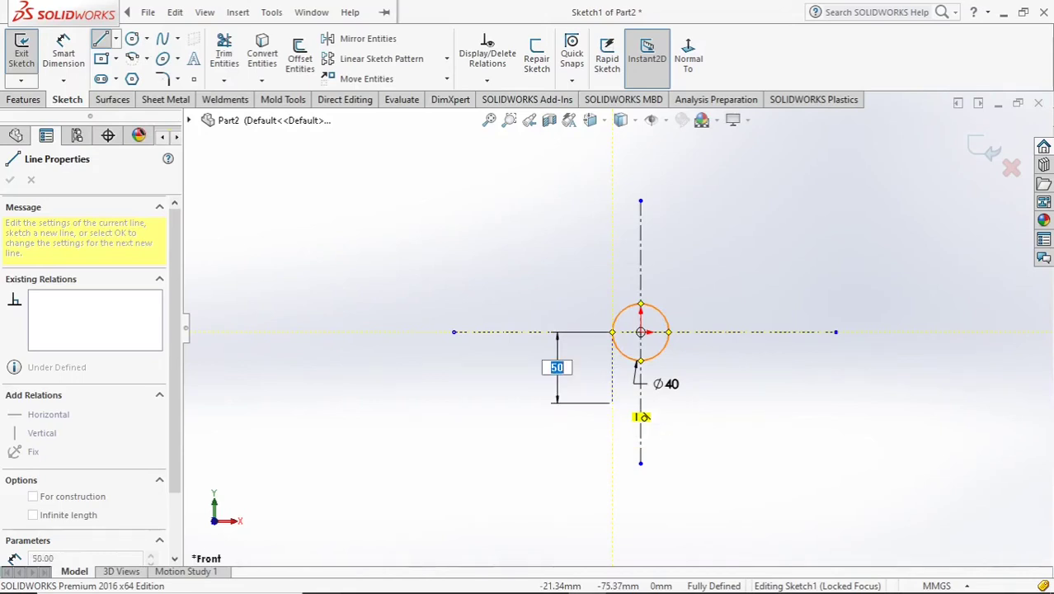
key("Return")
scroll(709, 337, "down", 3)
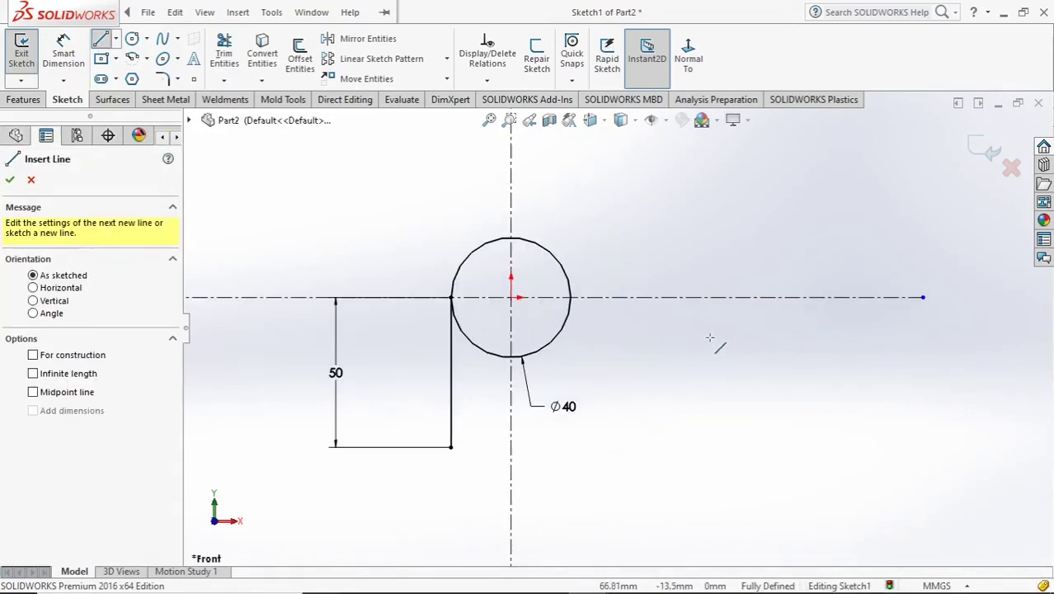
left_click(570, 297)
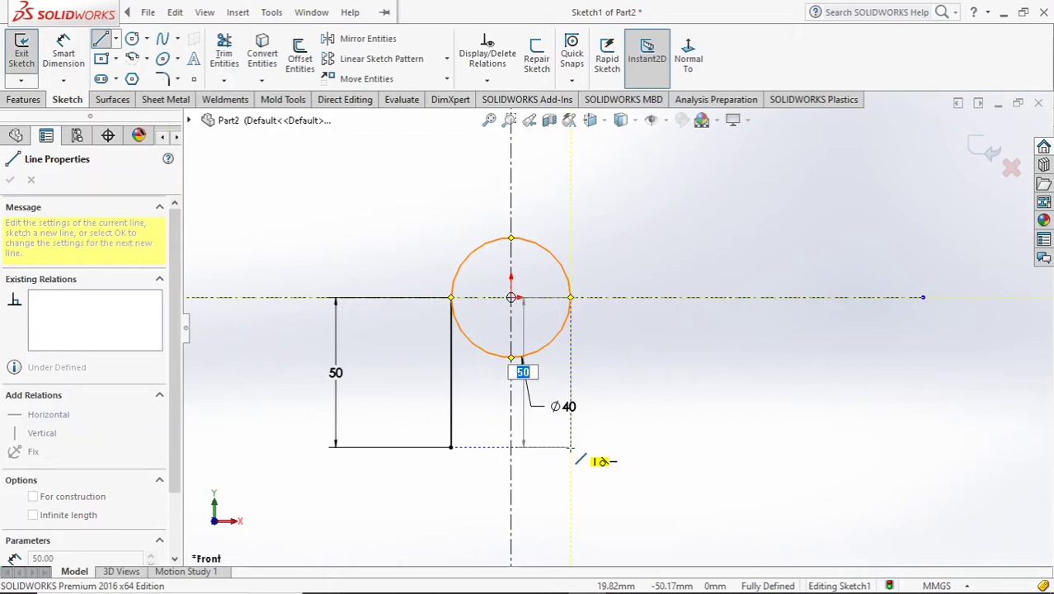
key("Return")
left_click(101, 39)
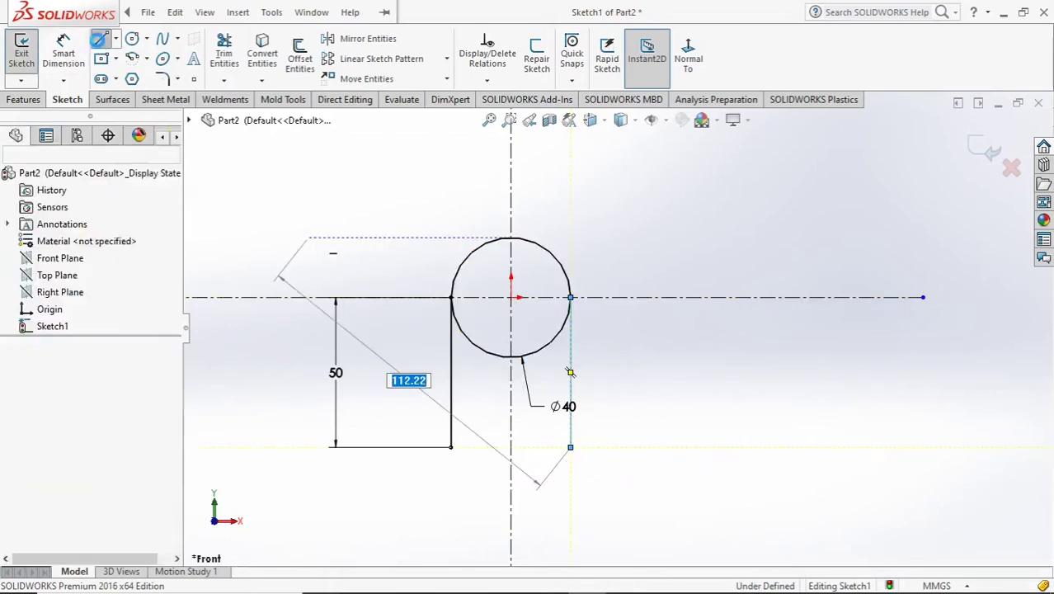
- Close the profile with a bottom line, trim the circle's lower arc, and exit the sketch
left_click(100, 39)
left_click(451, 447)
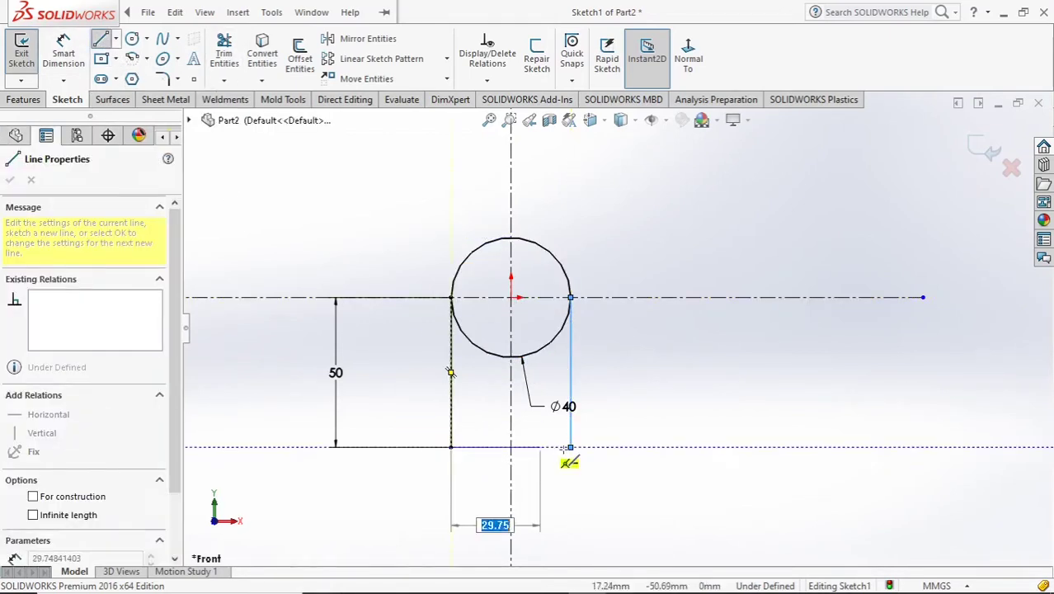
left_click(570, 447)
key("Escape")
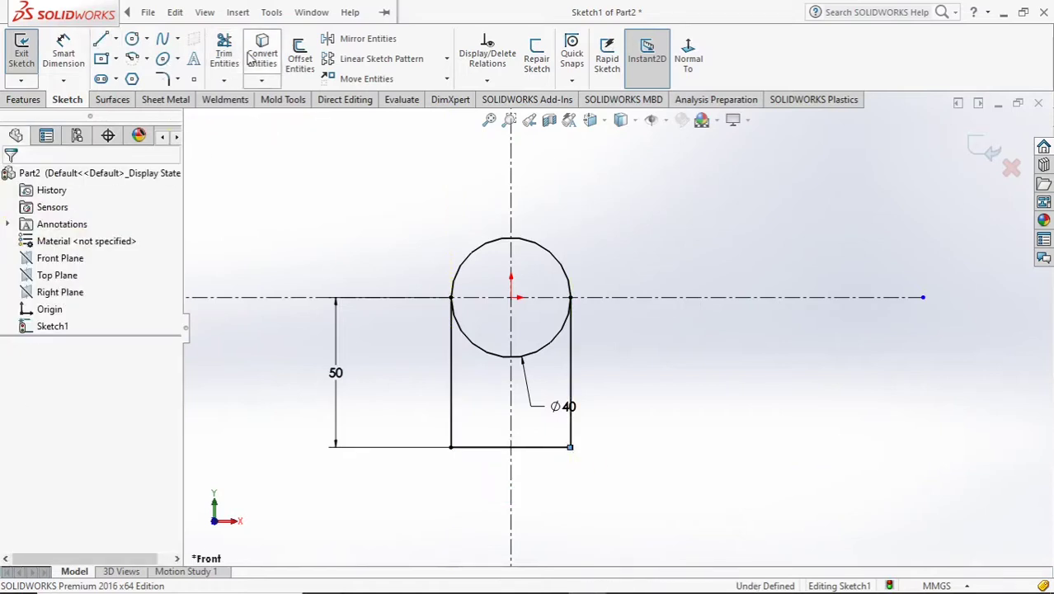
left_click(484, 350)
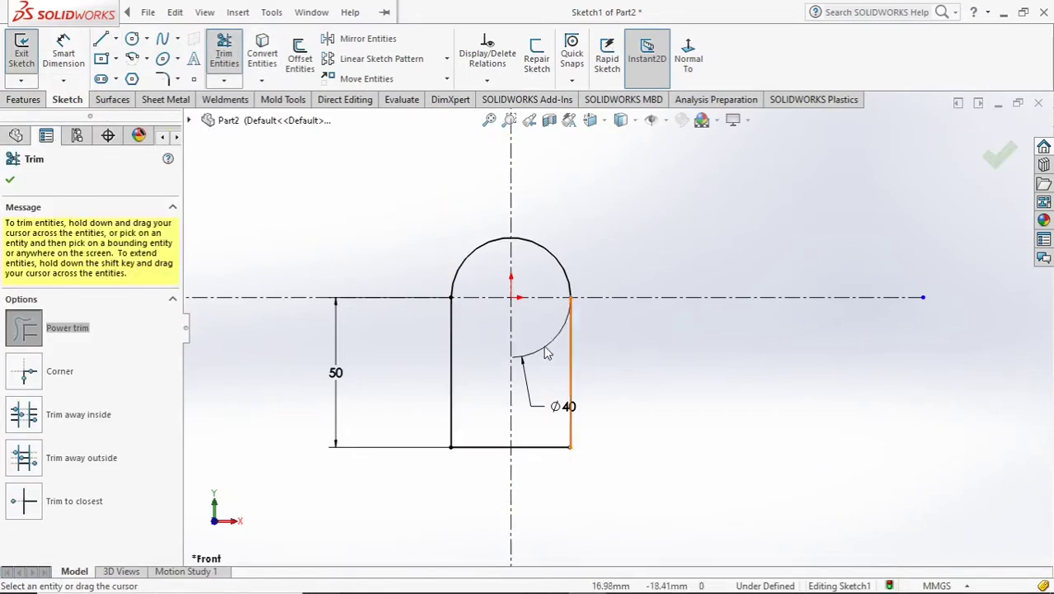
left_click(22, 53)
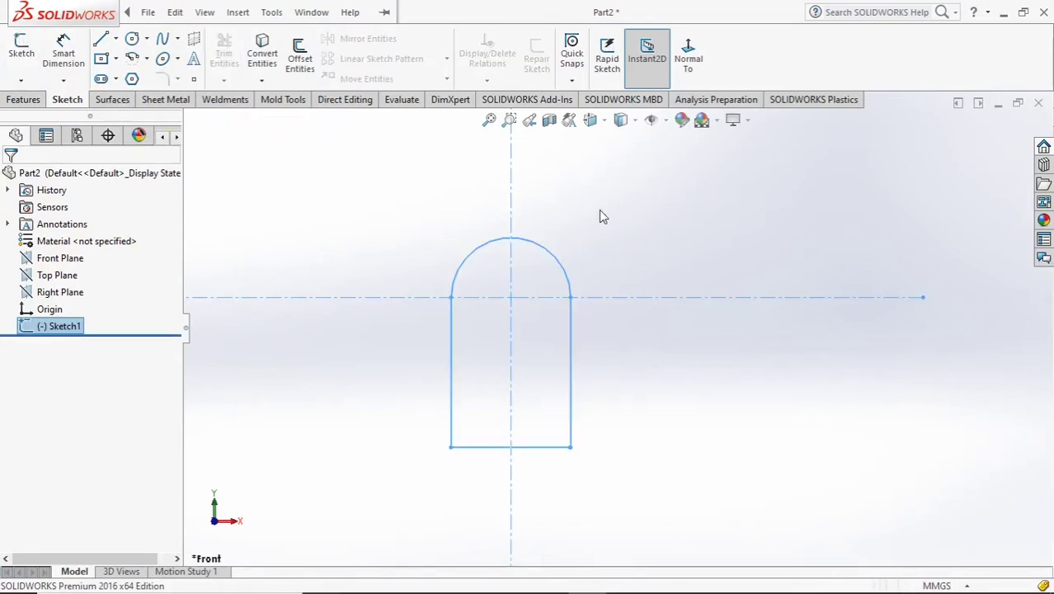
- Extrude the arch profile 7 mm thick
left_click(23, 99)
left_click(26, 54)
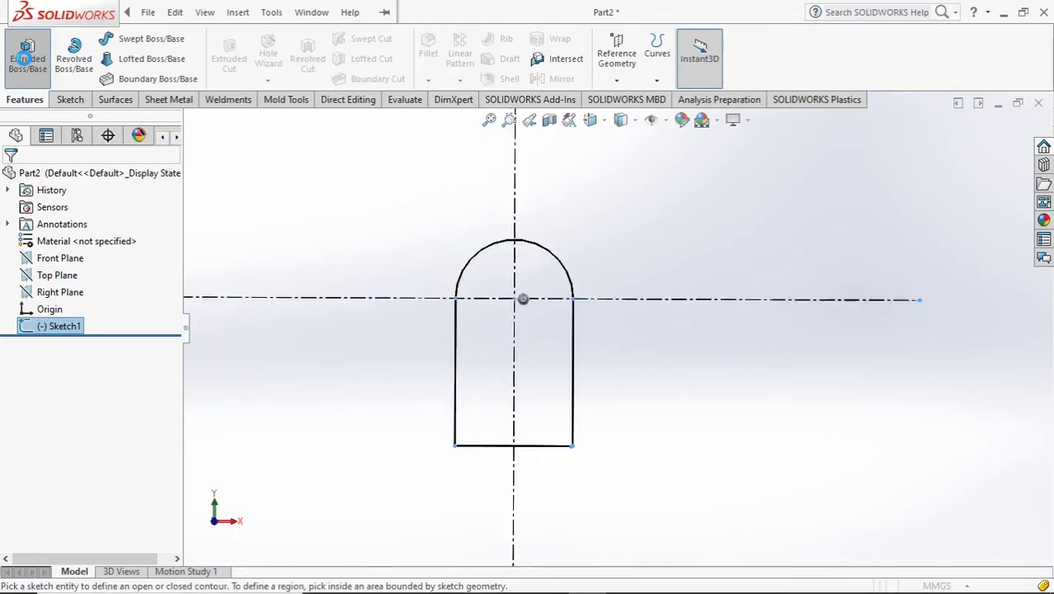
left_click(631, 325)
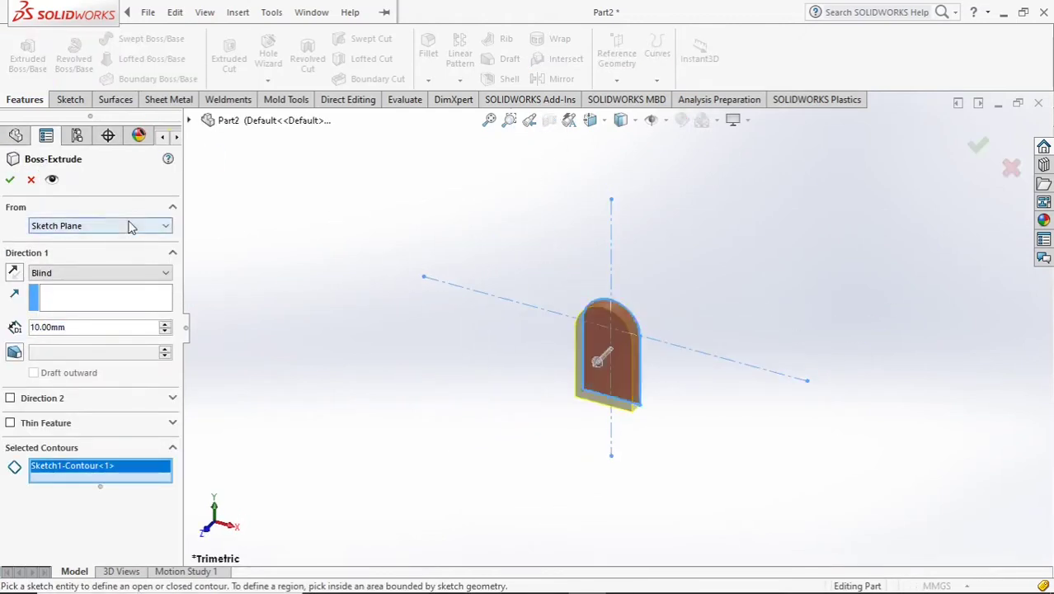
double_click(49, 326)
type("7")
key("Return")
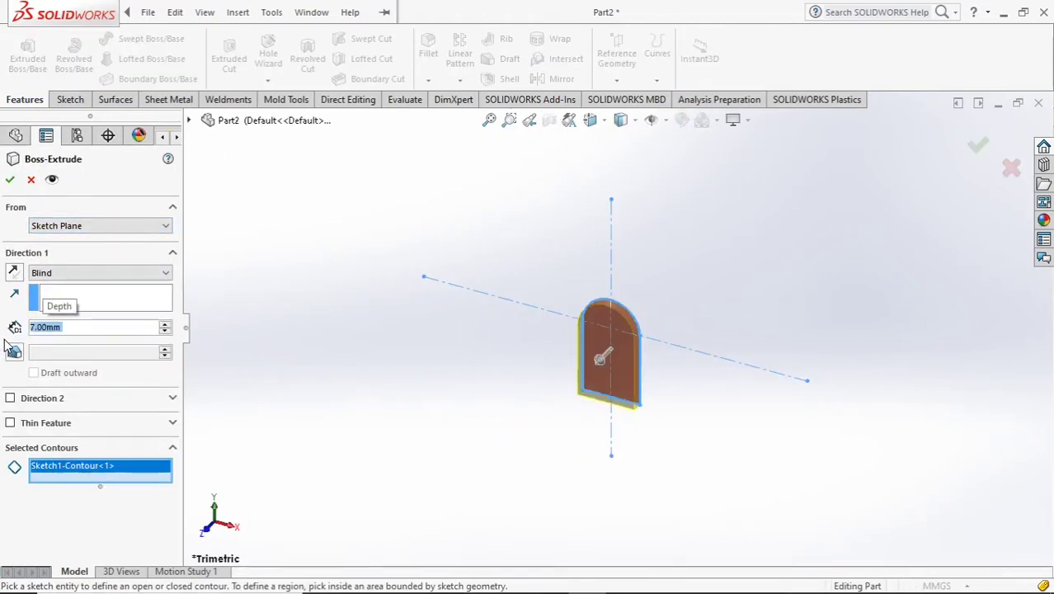
left_click(10, 179)
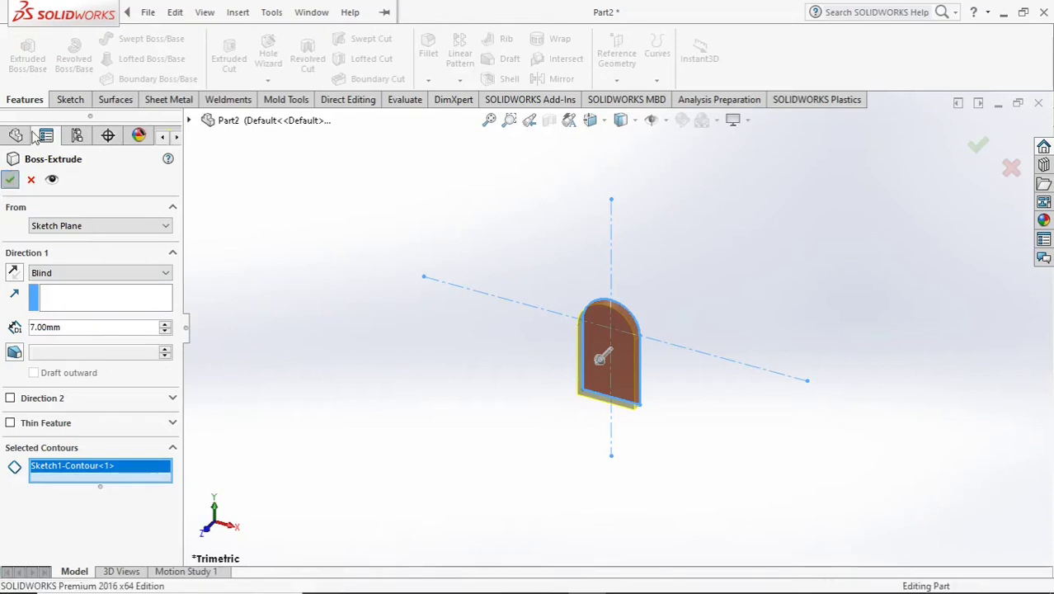
- Sketch a 7 mm-high corner rectangle along the bottom of the plate's front face
left_click(70, 99)
left_click(21, 52)
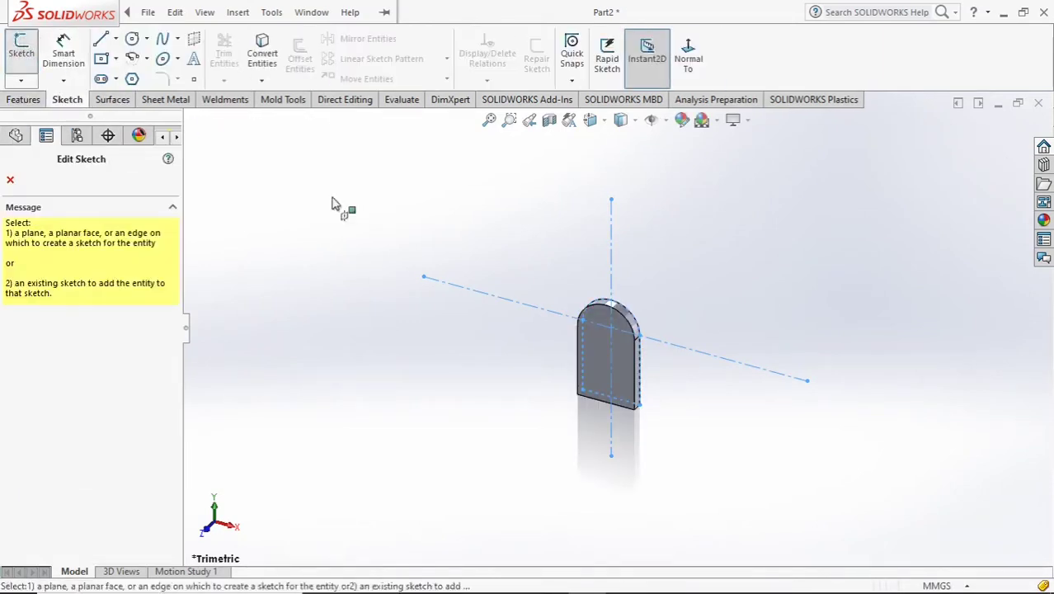
left_click(592, 345)
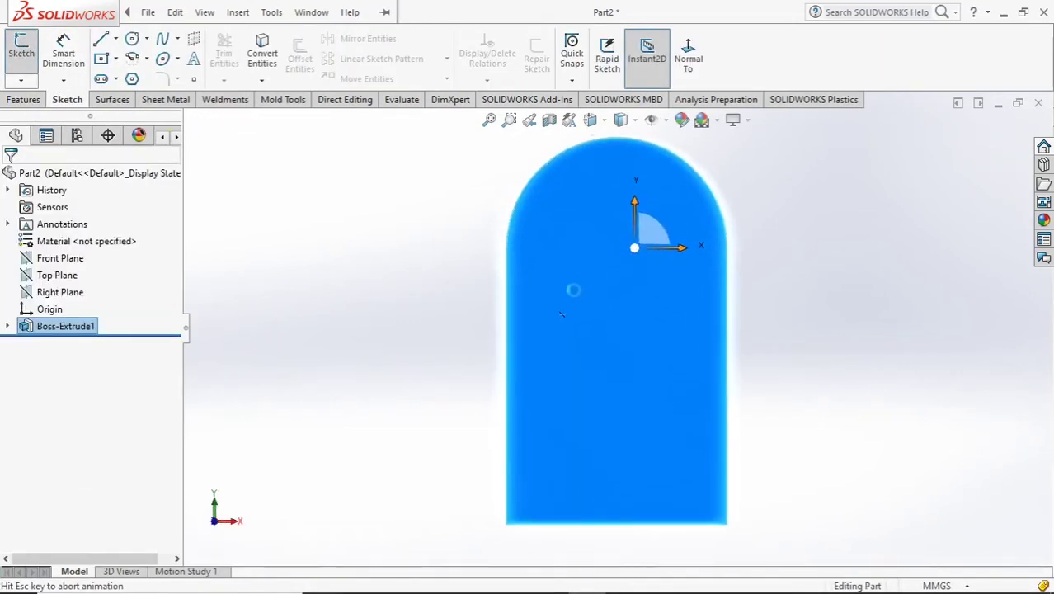
left_click(116, 58)
left_click(140, 78)
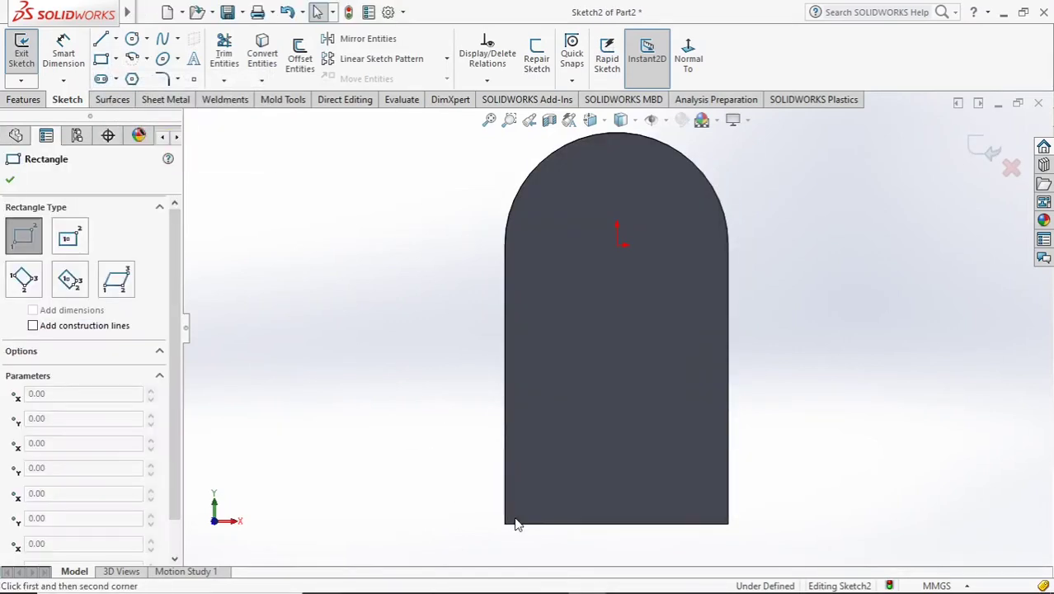
left_click(505, 525)
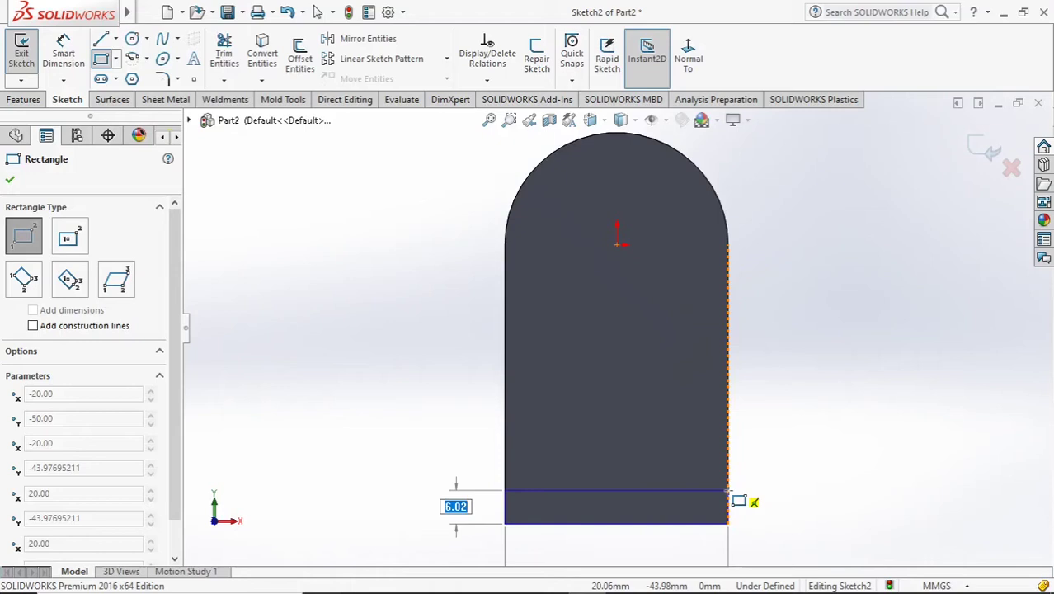
left_click(728, 485)
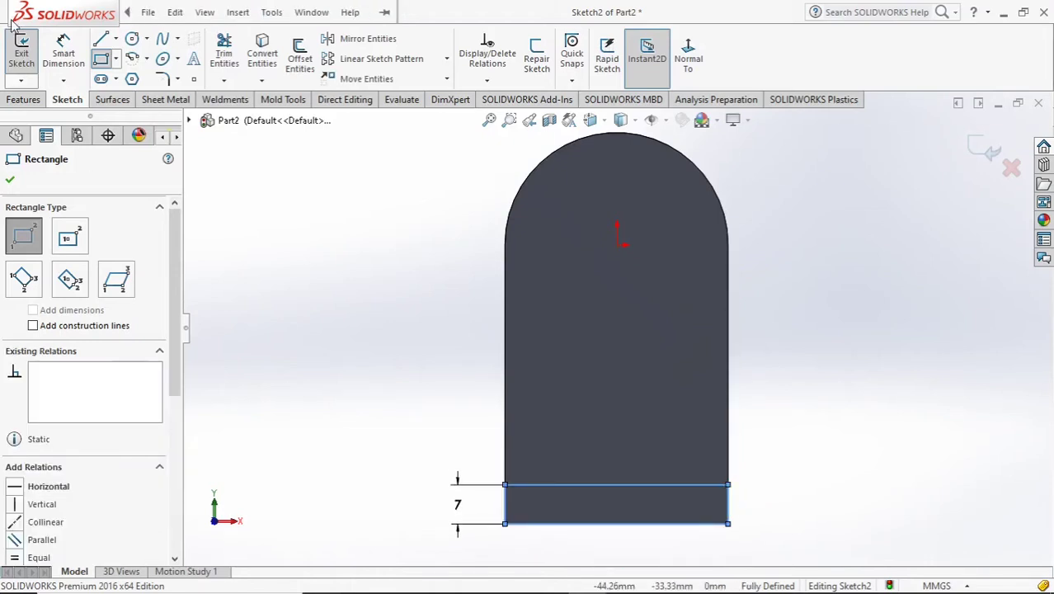
left_click(25, 54)
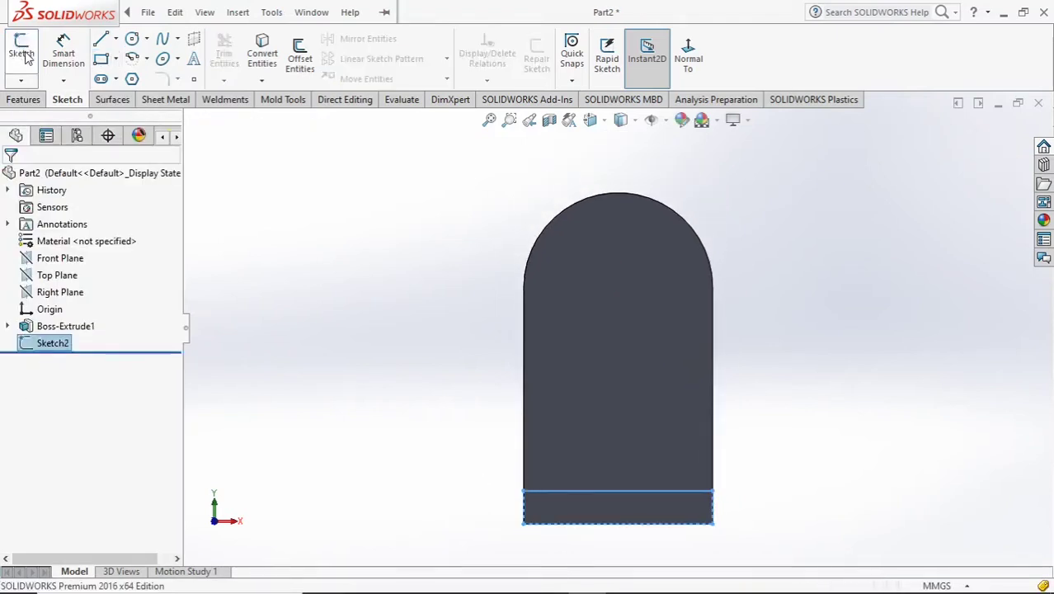
- Extrude the bottom strip outward to a depth of 32-7 (25 mm)
left_click(24, 99)
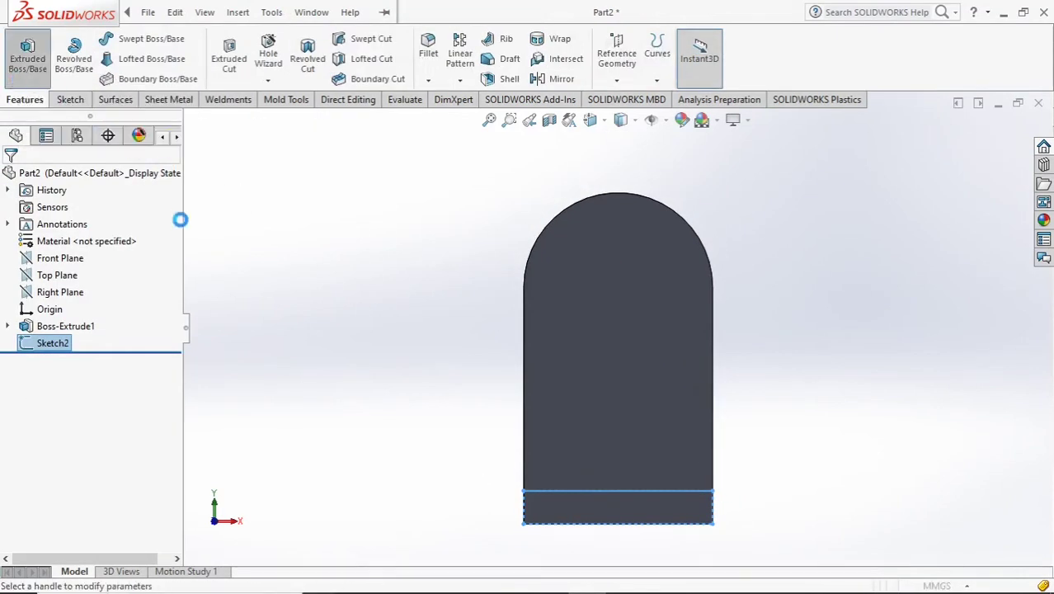
left_click(28, 54)
mouse_move(769, 500)
middle_mouse_down()
mouse_move(777, 457)
mouse_move(758, 400)
middle_mouse_up()
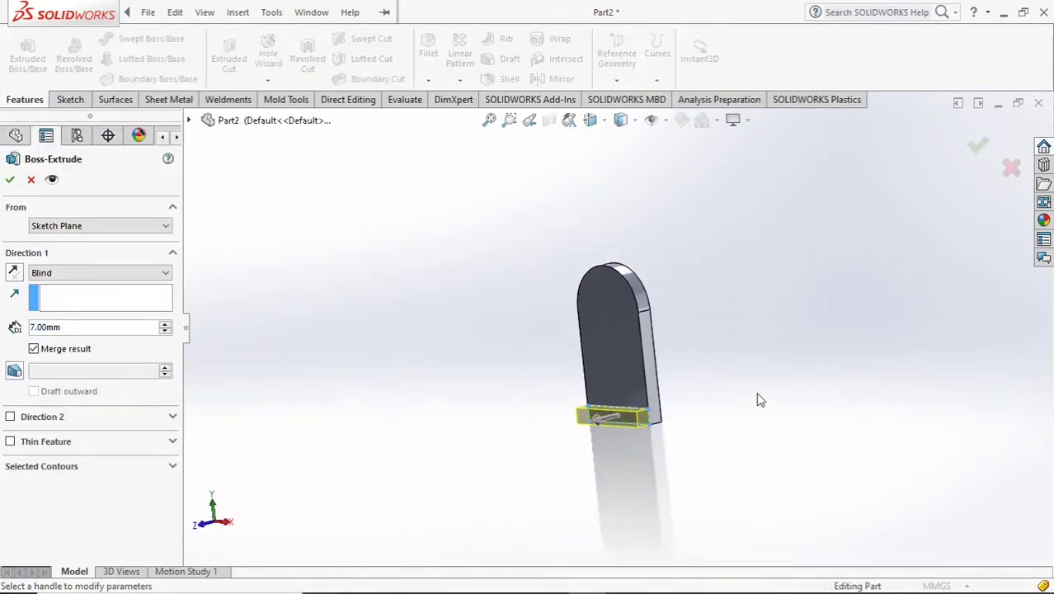
left_click_drag(595, 432, 538, 445)
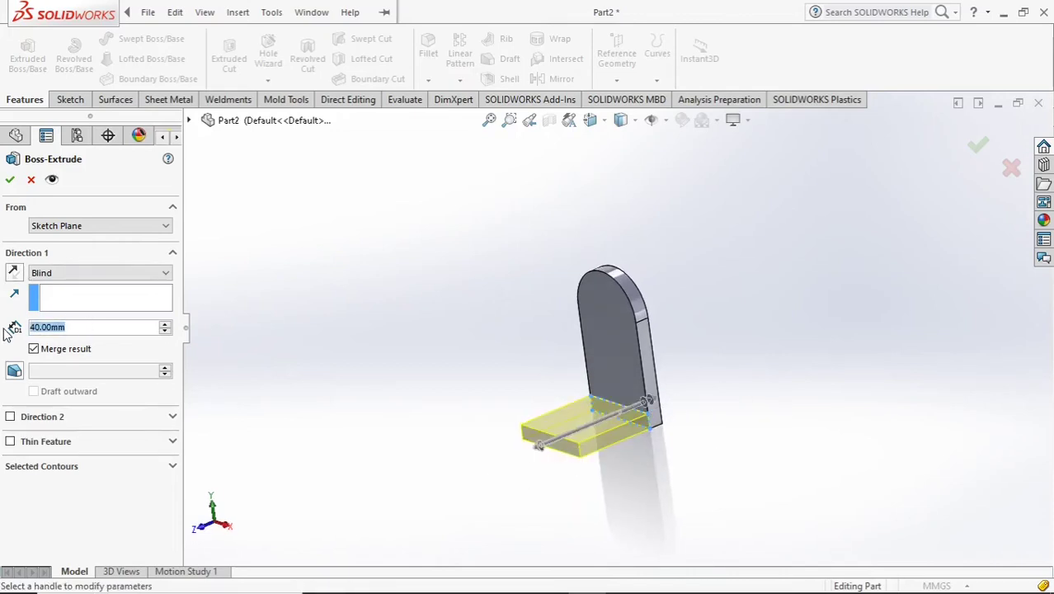
type("32-")
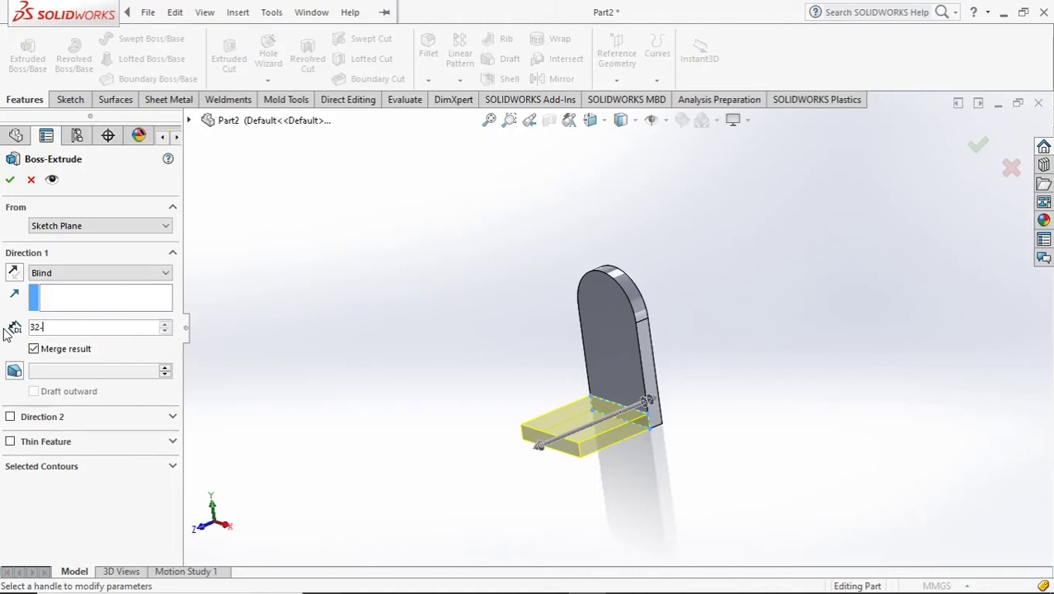
type("7")
key("Return")
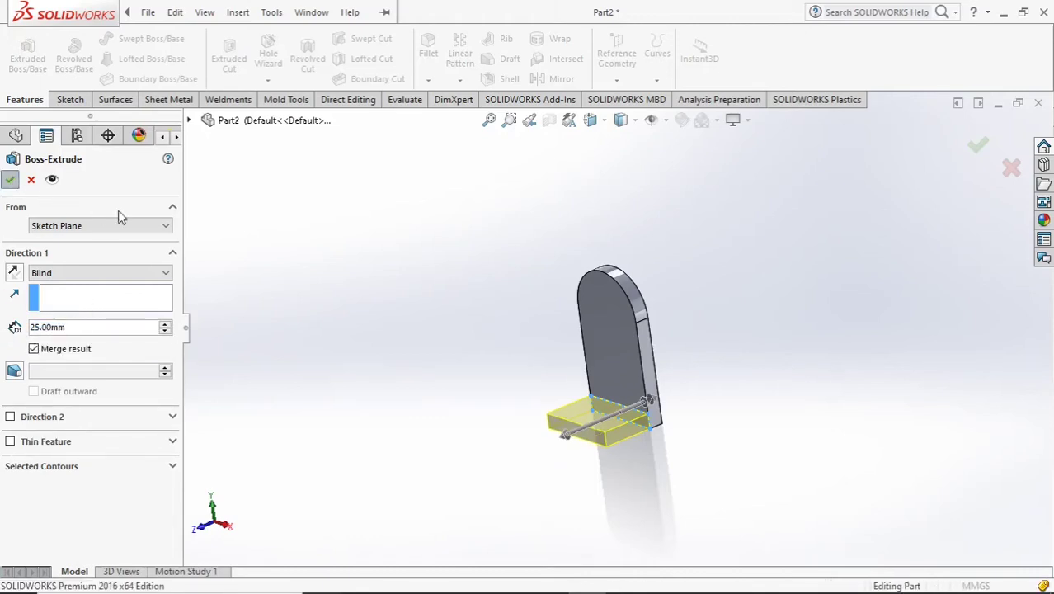
- Confirm the foot and sketch concentric Ø30 and Ø22 circles at the origin on the plate face
left_click(595, 333)
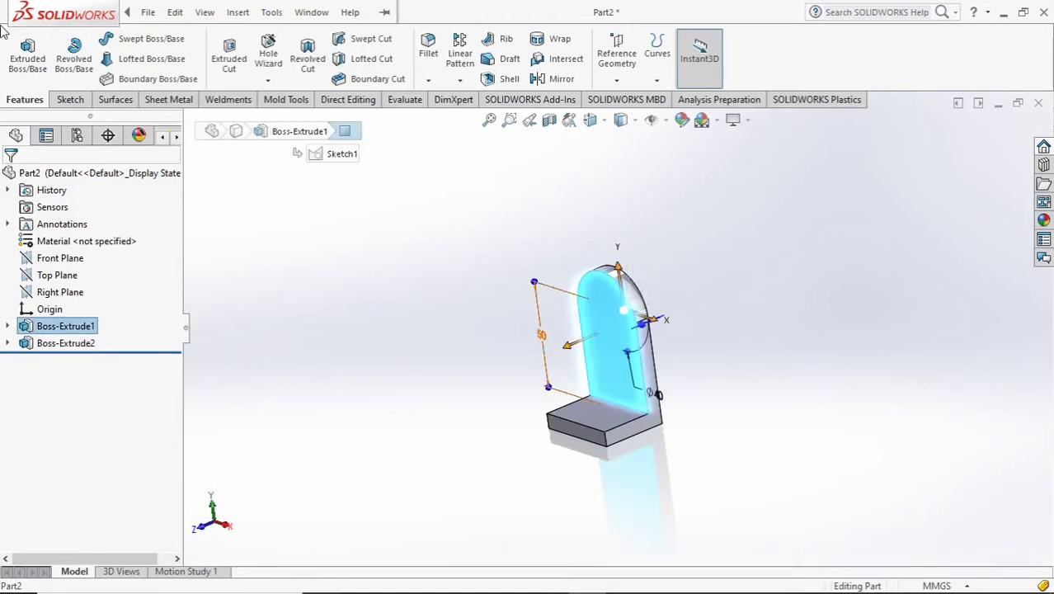
left_click(69, 100)
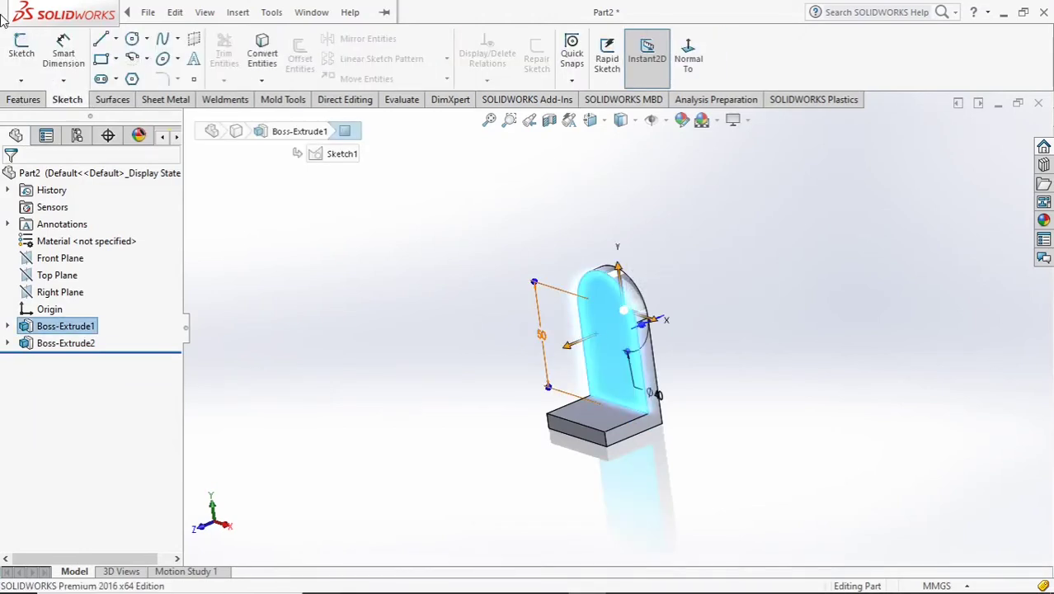
left_click(22, 45)
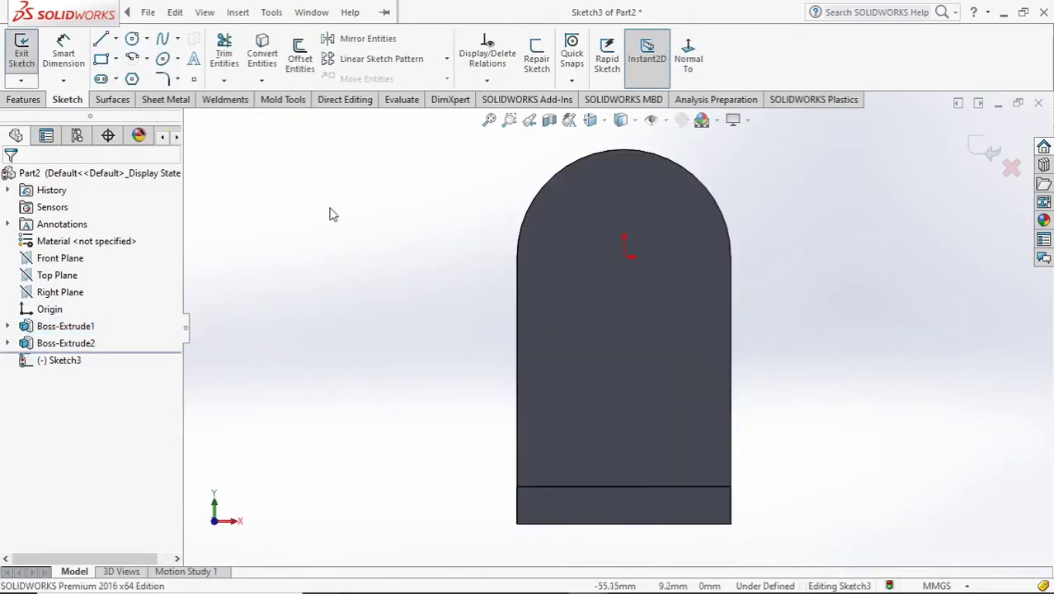
left_click(131, 38)
left_click(624, 256)
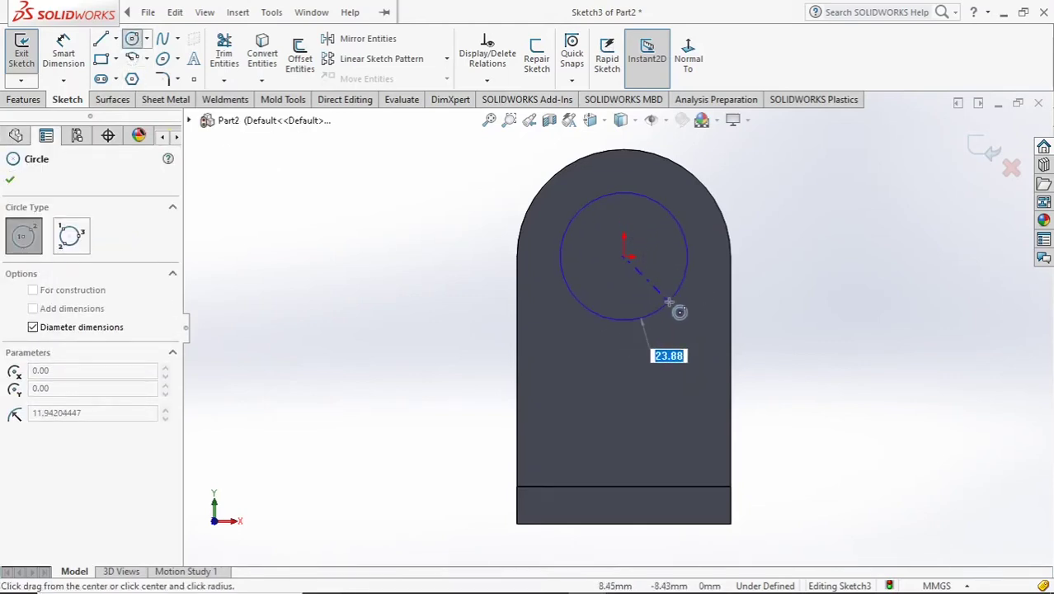
type("30")
key("Return")
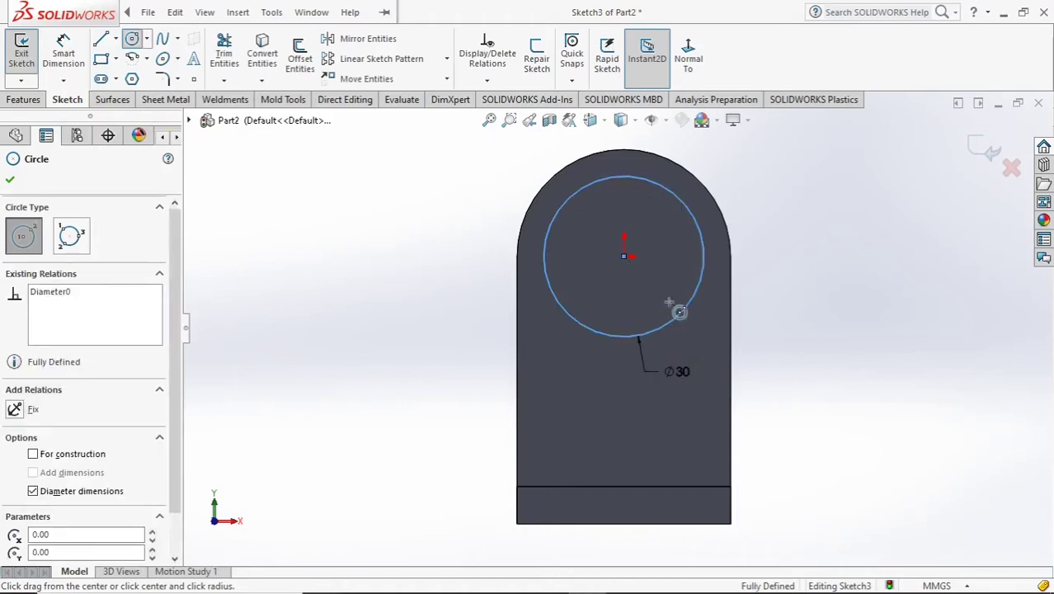
left_click(624, 256)
type("22")
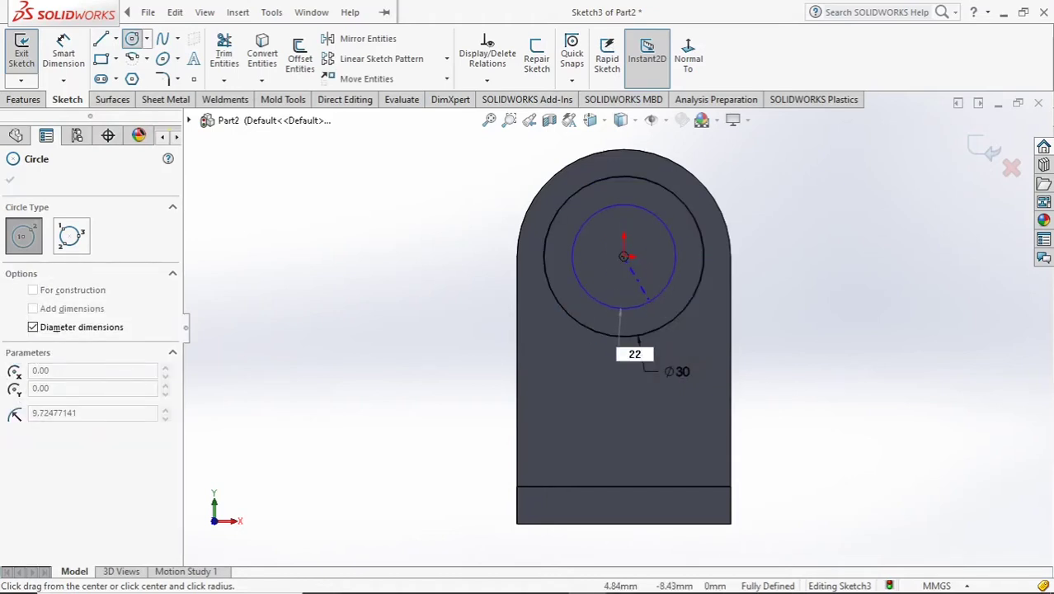
key("Return")
left_click(21, 48)
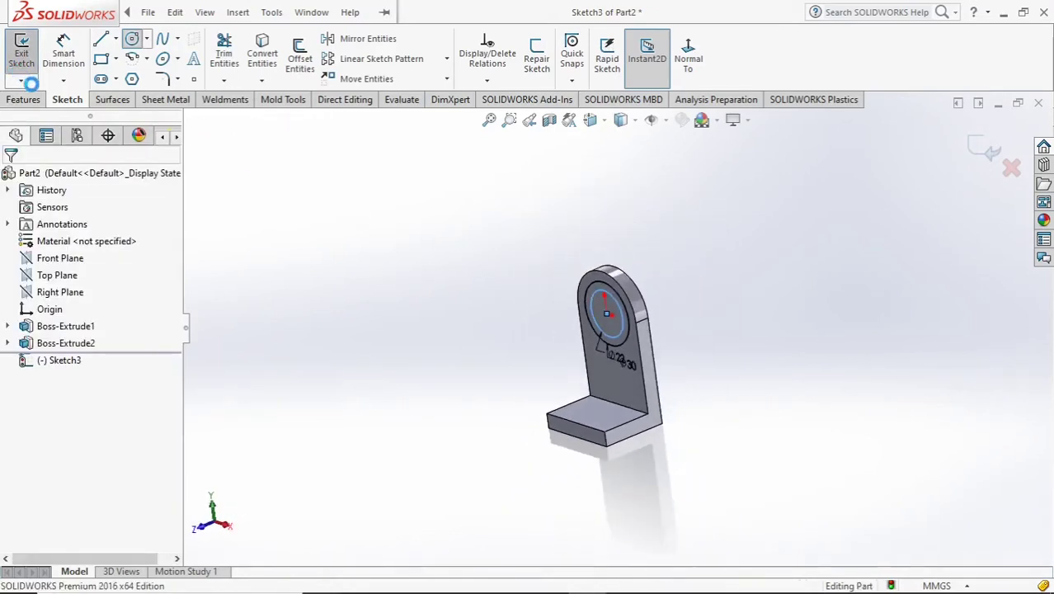
- Extrude the two circles 18 mm into a ring boss
left_click(37, 102)
left_click(27, 56)
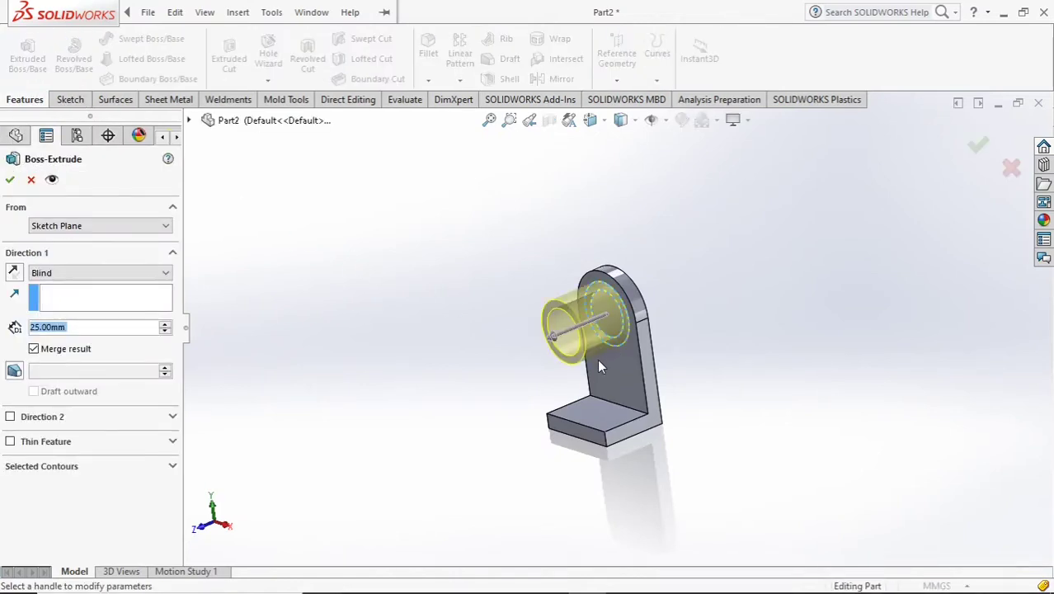
type("18")
key("Return")
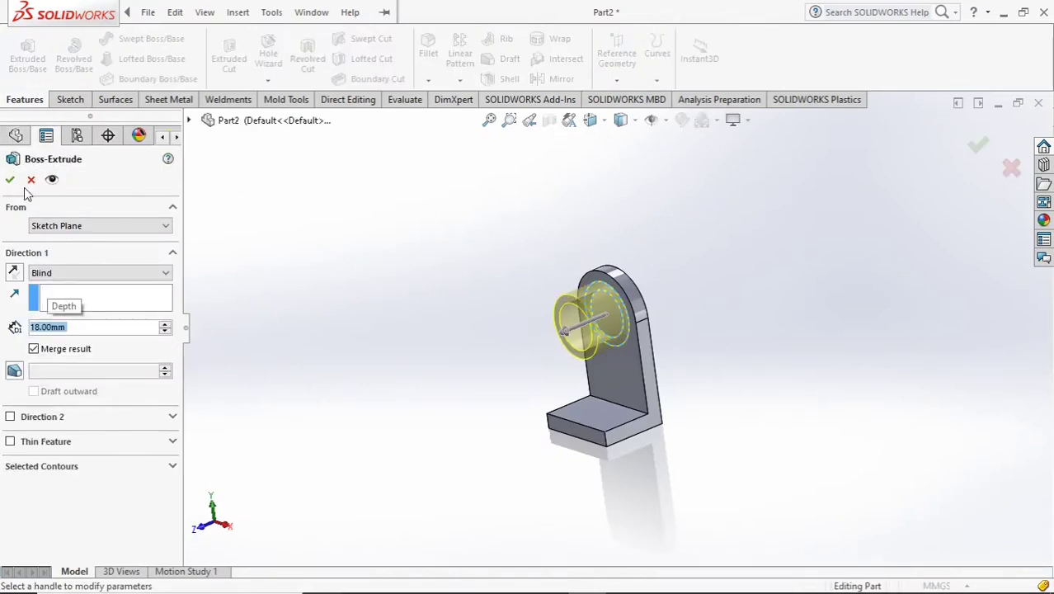
left_click(9, 179)
- Switch to the trimetric view and select the plate face inside the bore
mouse_move(553, 235)
middle_mouse_down()
mouse_move(615, 216)
mouse_move(518, 288)
middle_mouse_up()
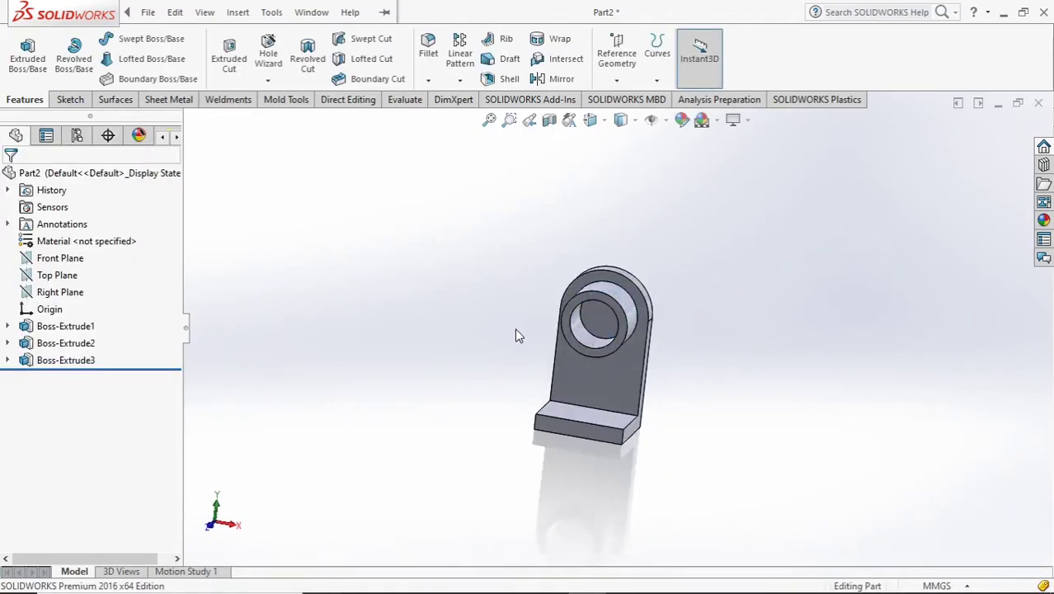
left_click(613, 363)
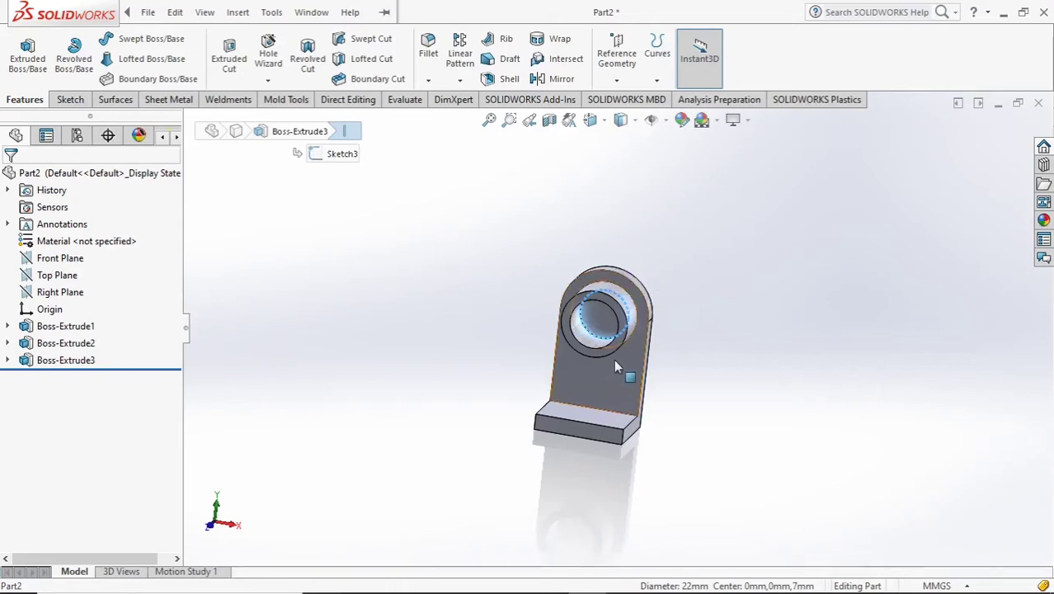
left_click(590, 120)
left_click(677, 164)
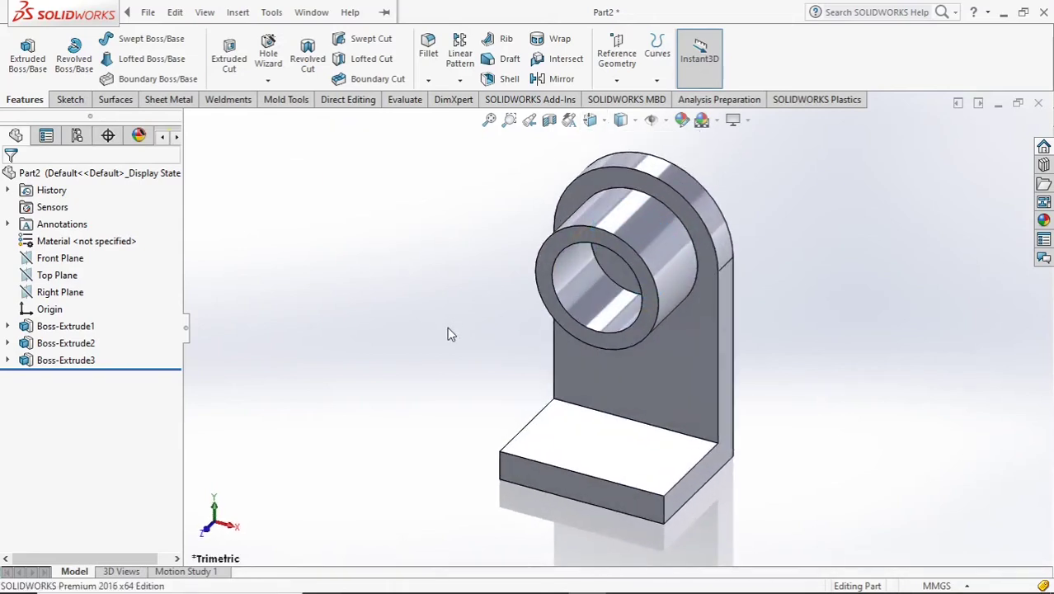
left_click(628, 293)
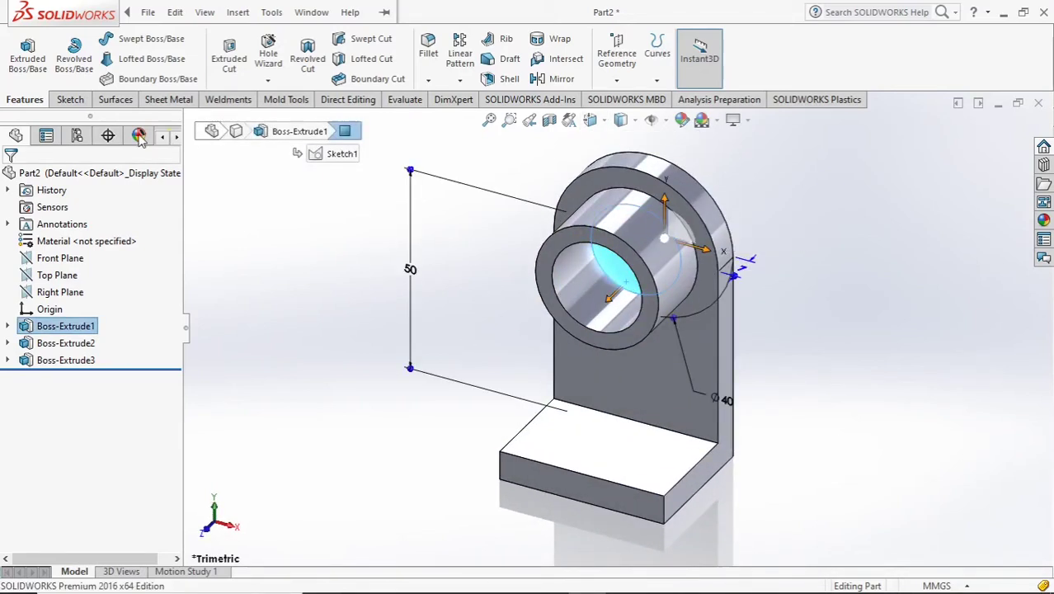
- Start a sketch on the plate face and convert the inner Ø22 circle edge into it
left_click(70, 99)
left_click(147, 11)
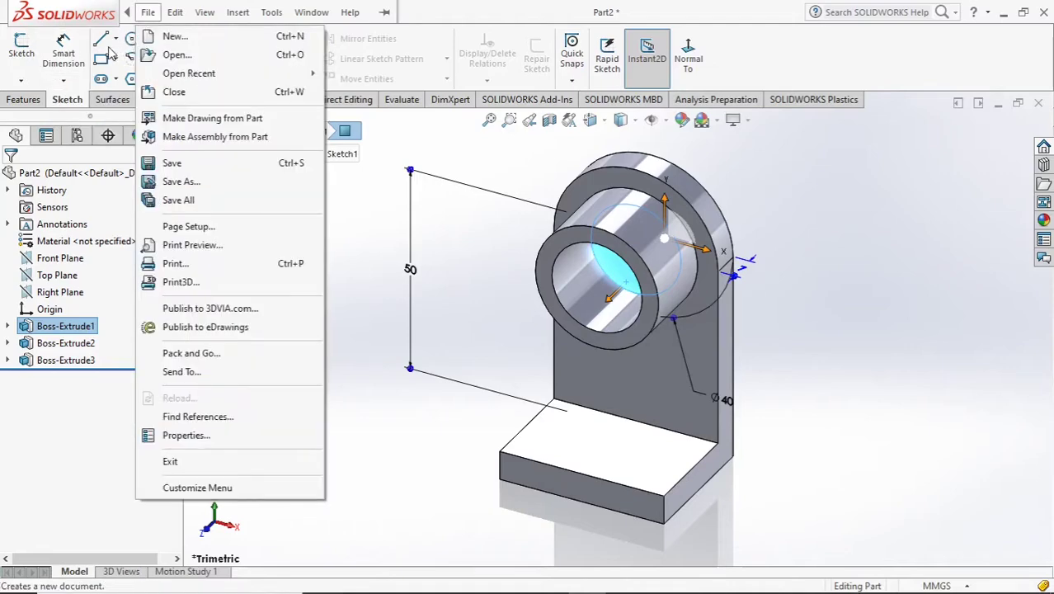
left_click(146, 39)
left_click(21, 80)
left_click(37, 97)
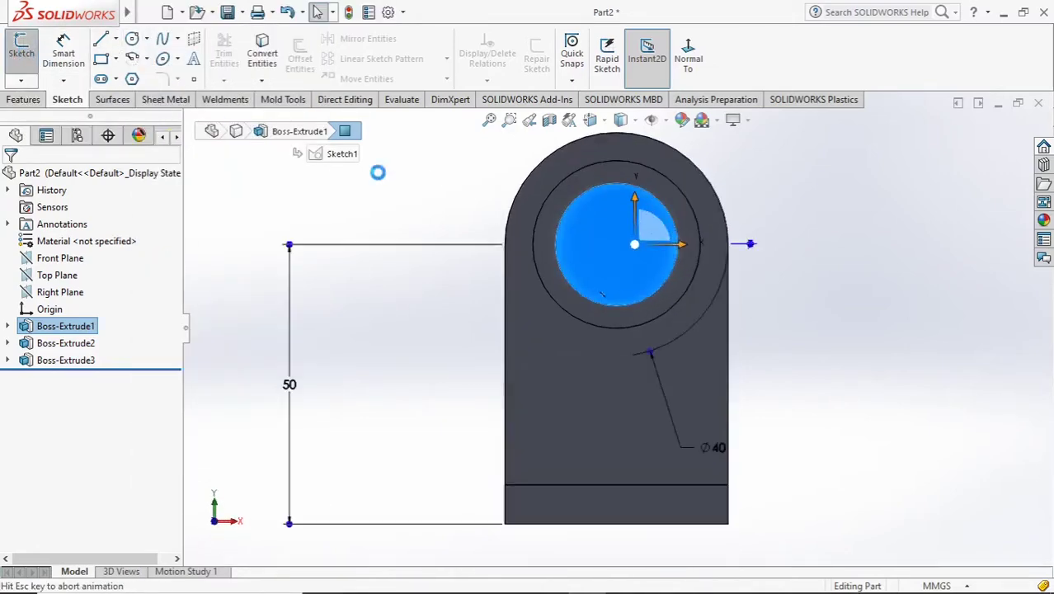
left_click(263, 53)
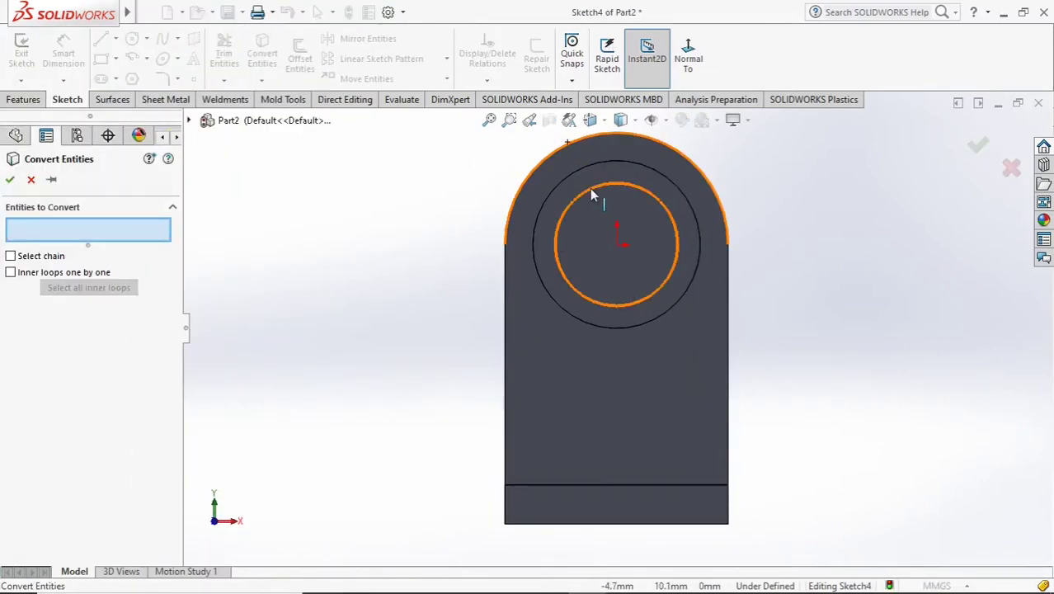
left_click(590, 188)
left_click(10, 179)
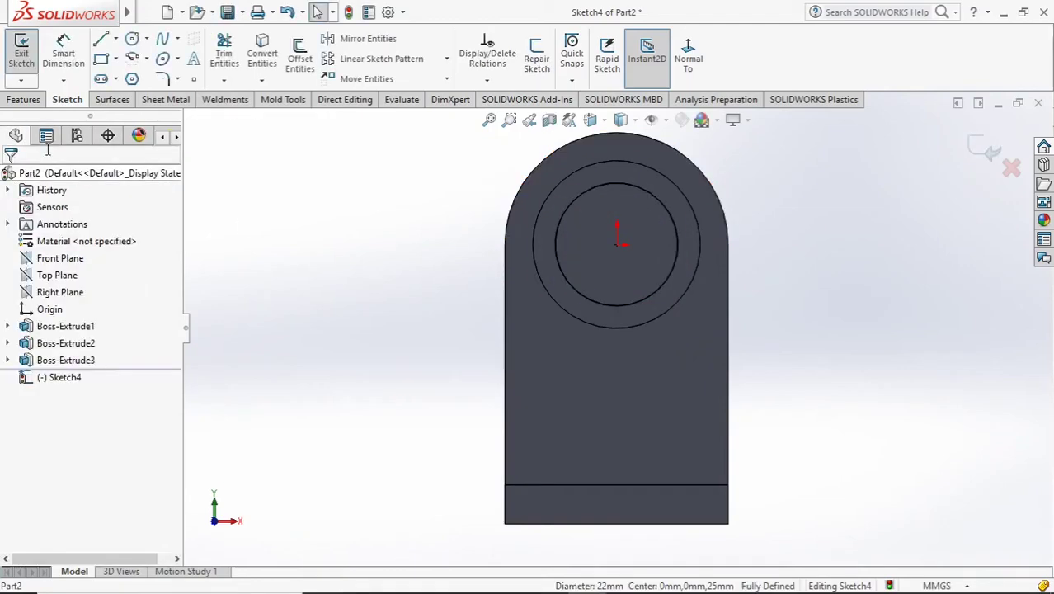
- Extrude-cut the Ø22 circle 18 mm through the plate, then return to trimetric view
left_click(21, 65)
left_click(11, 99)
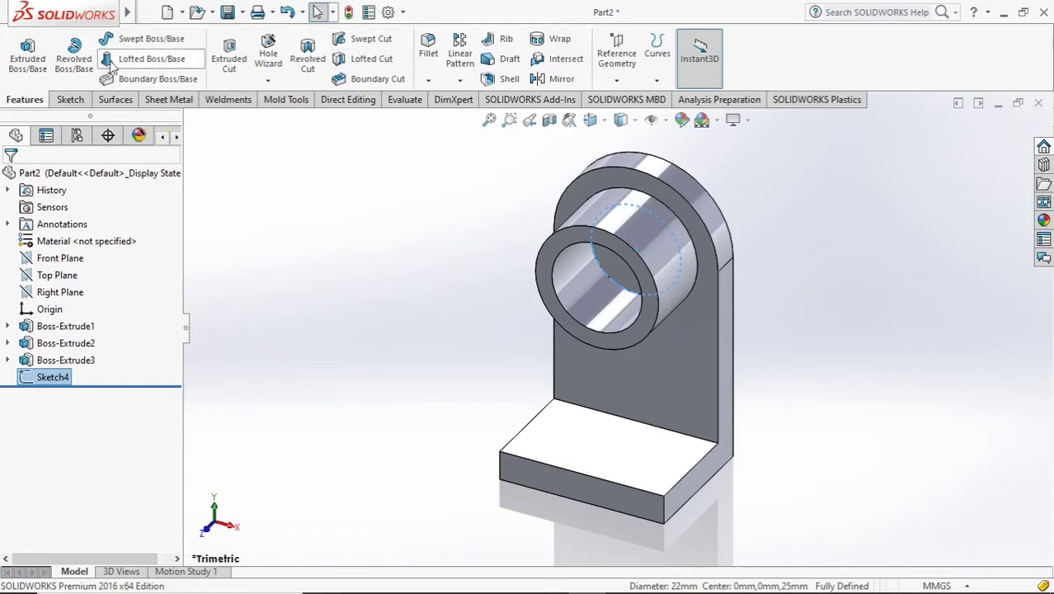
left_click(228, 54)
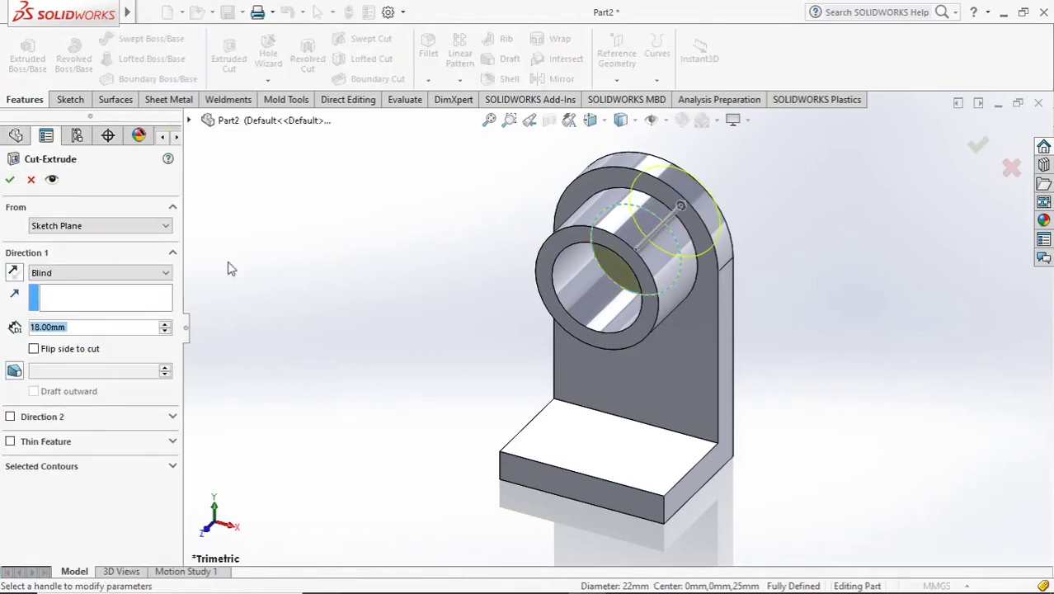
left_click(9, 180)
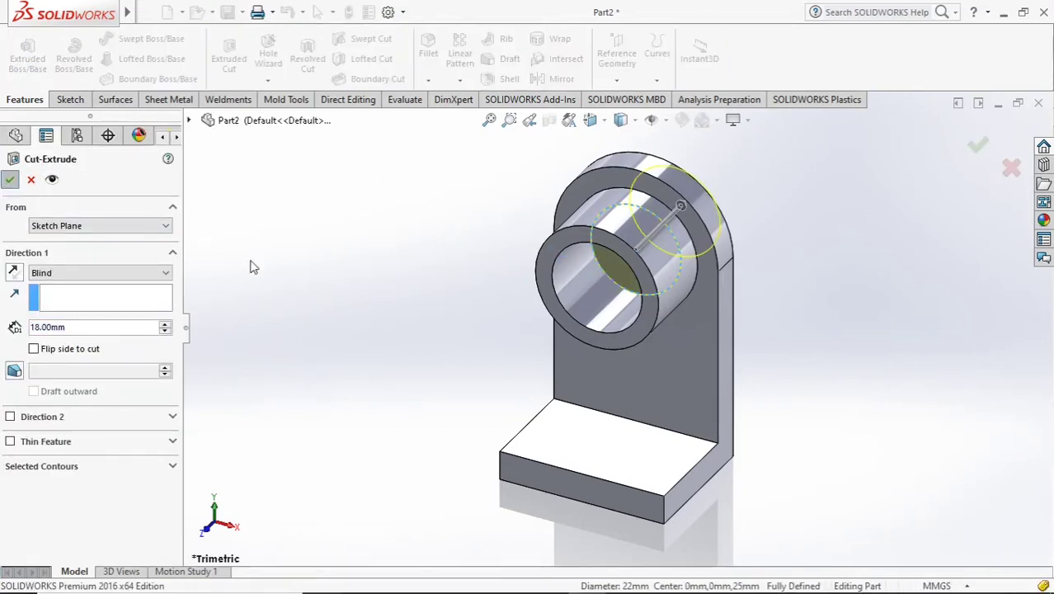
left_click(589, 120)
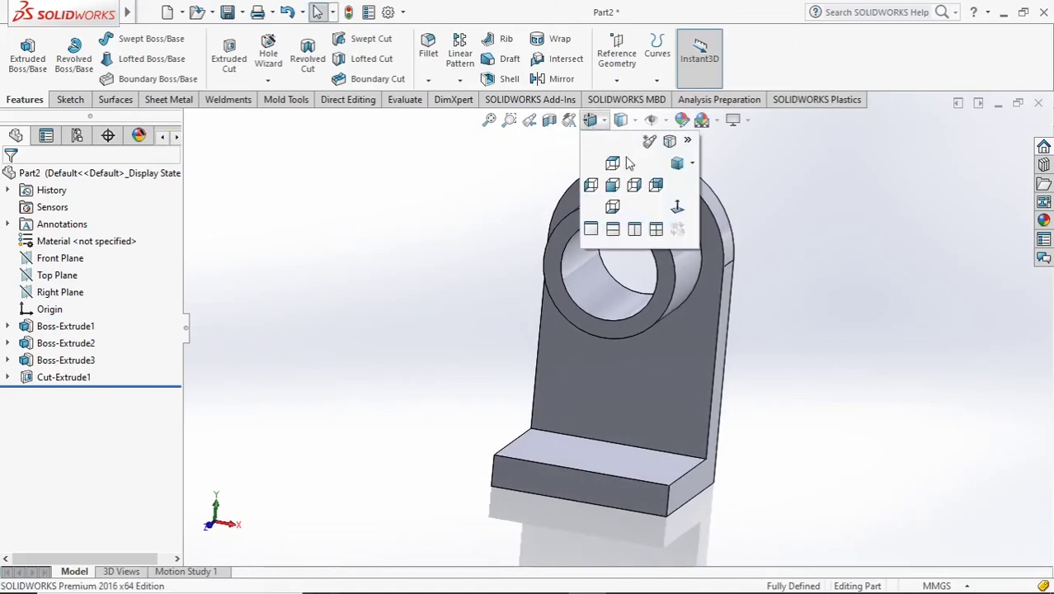
left_click(670, 163)
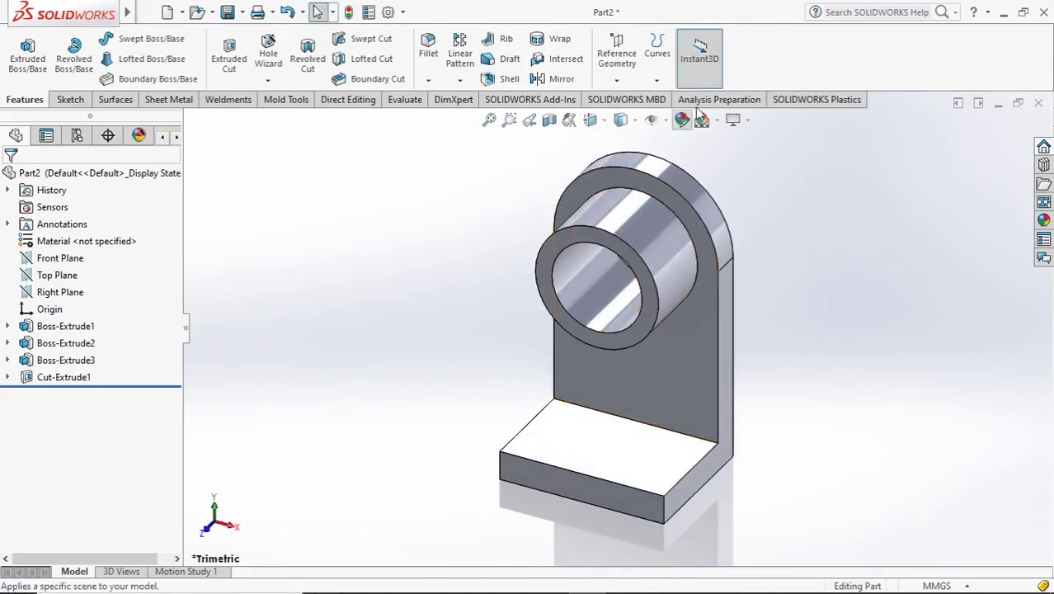
- Create Plane1 offset 6 mm from the upright's side face, with the offset flipped
left_click(616, 80)
left_click(632, 98)
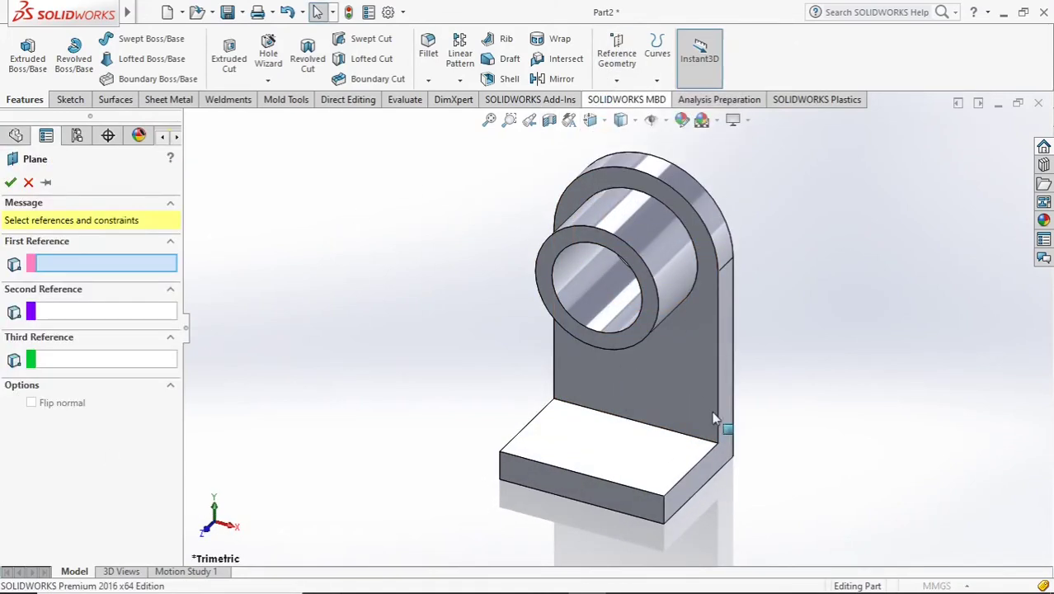
left_click(717, 470)
left_click(32, 395)
type("6")
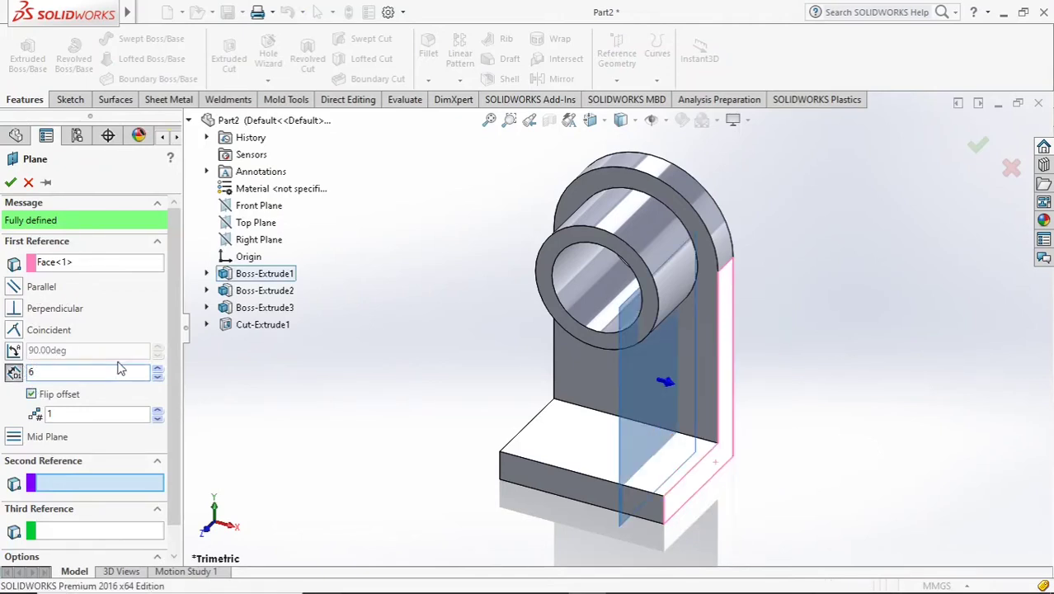
key("Return")
left_click(9, 182)
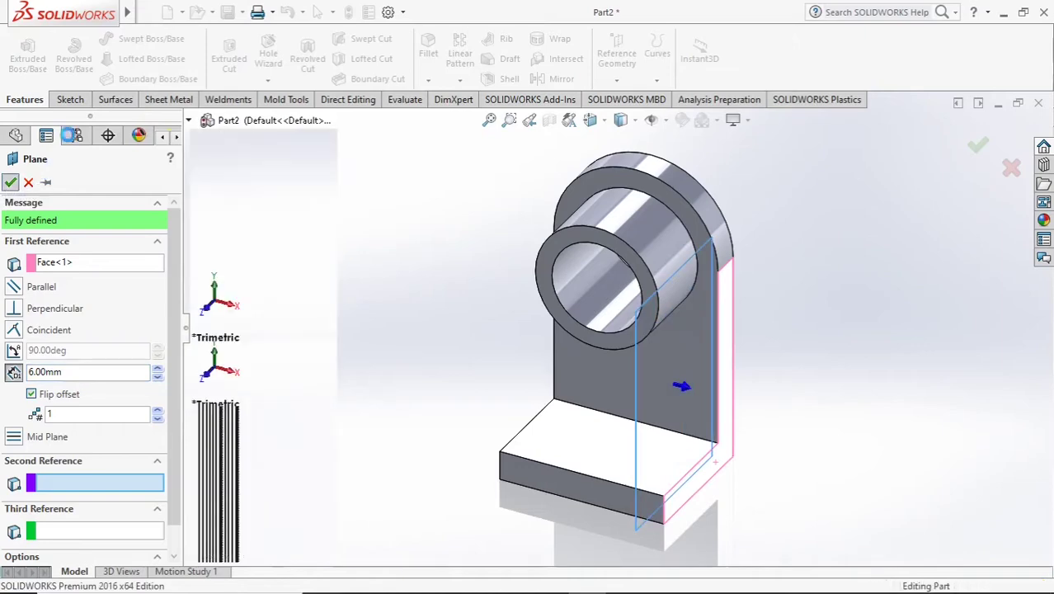
- On Plane1, sketch a diagonal line from the upright down to the top of the base
left_click(71, 99)
left_click(22, 51)
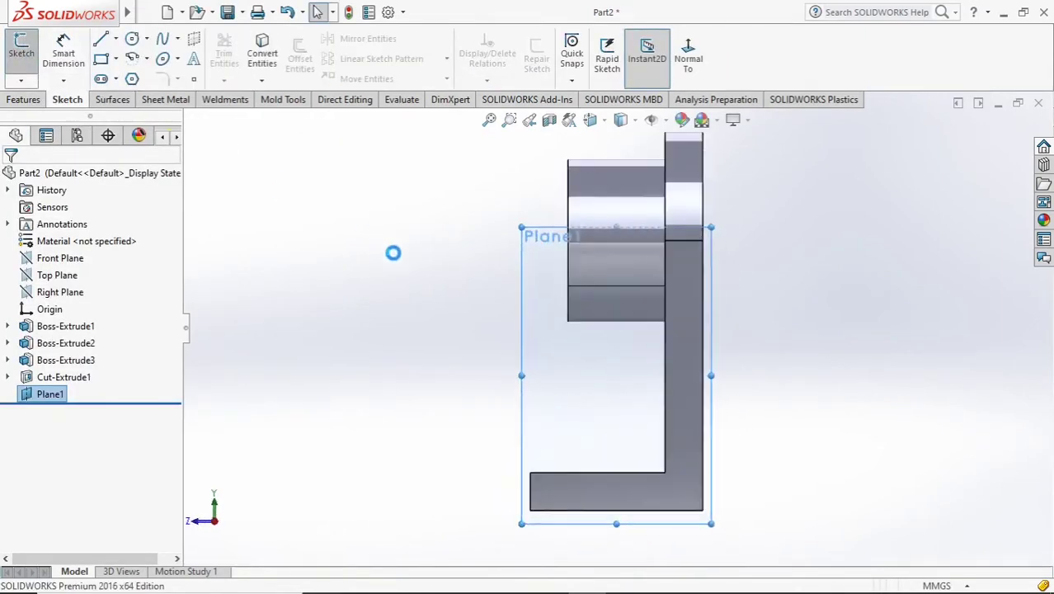
left_click(101, 38)
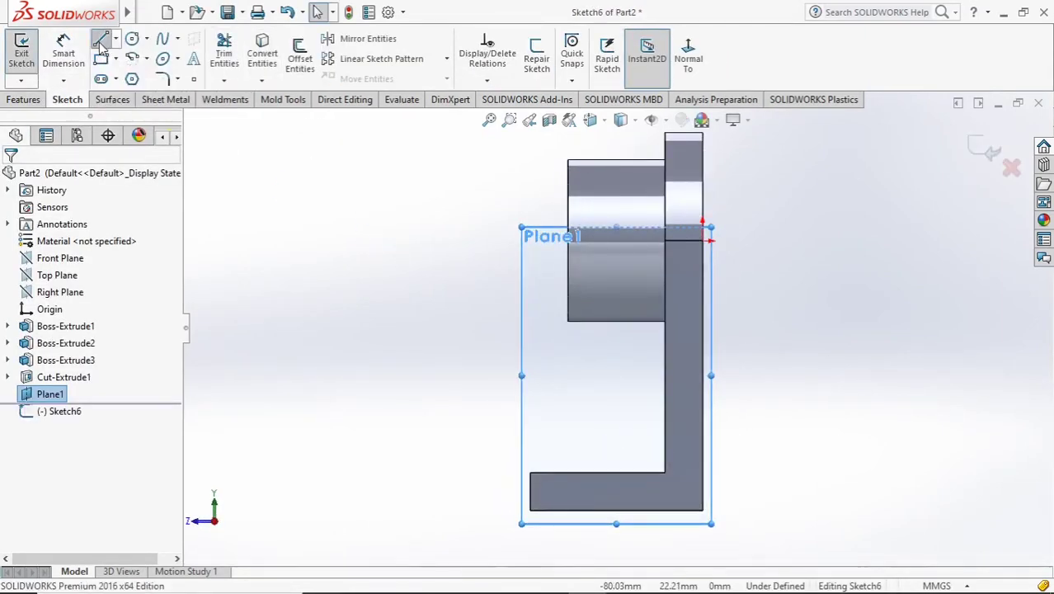
left_click(664, 381)
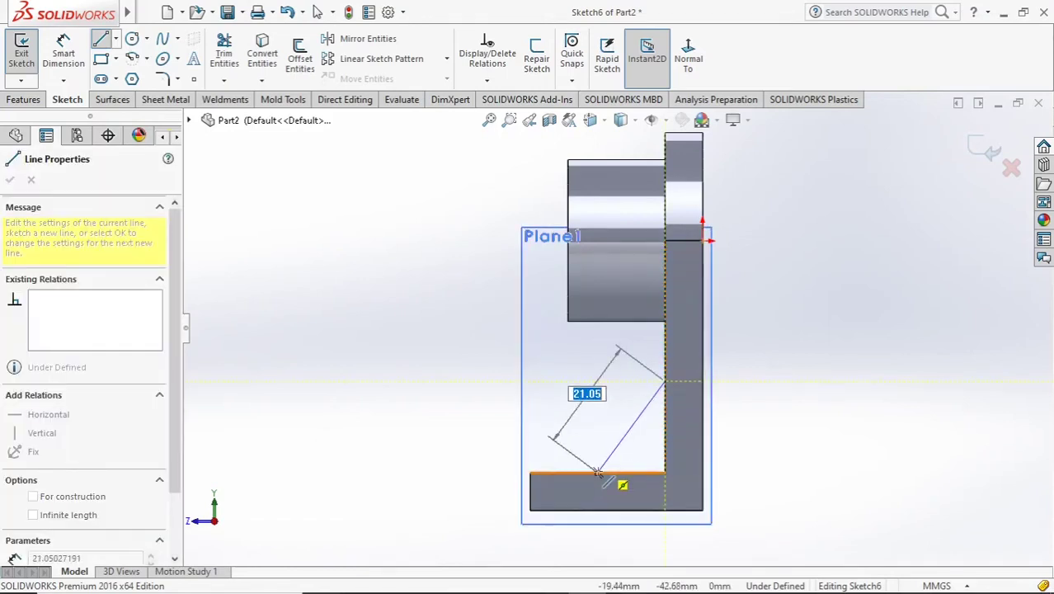
left_click(608, 472)
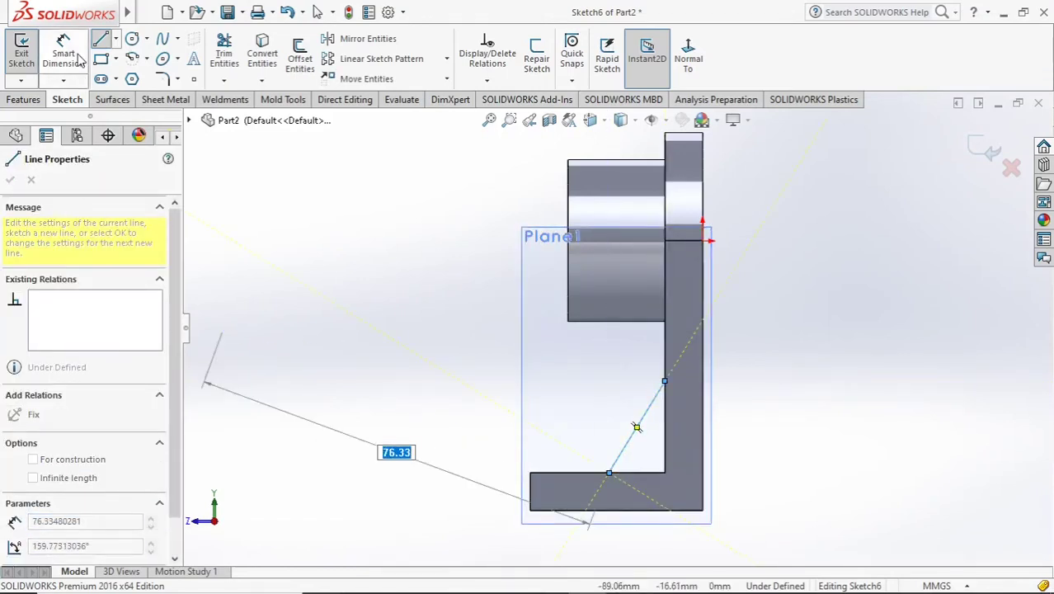
left_click(100, 39)
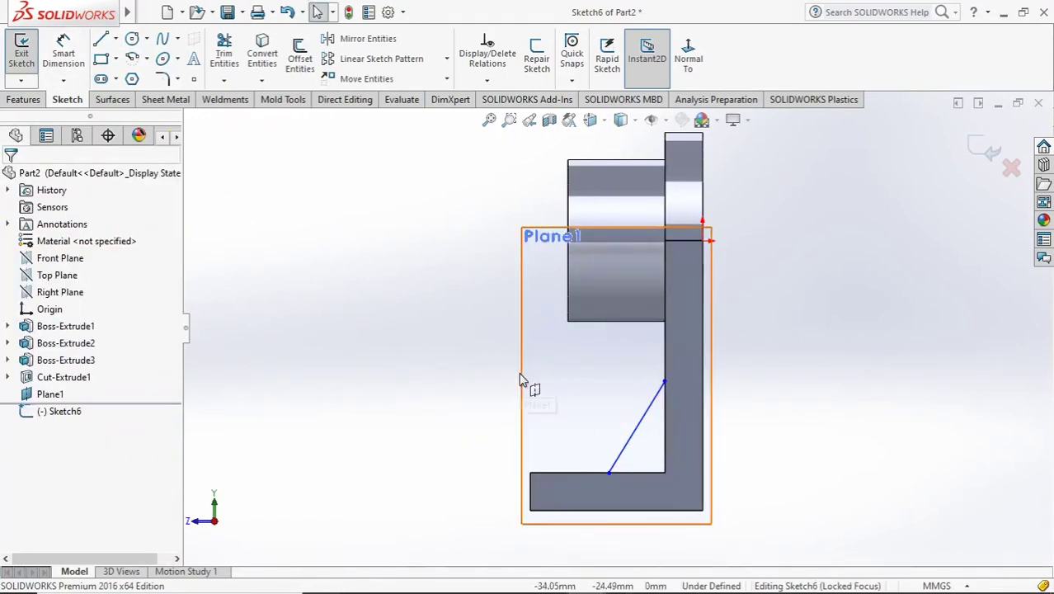
- Dimension the line 20 mm horizontally and 20 mm vertically, then exit the sketch
left_click(63, 80)
left_click(74, 97)
left_click(608, 475)
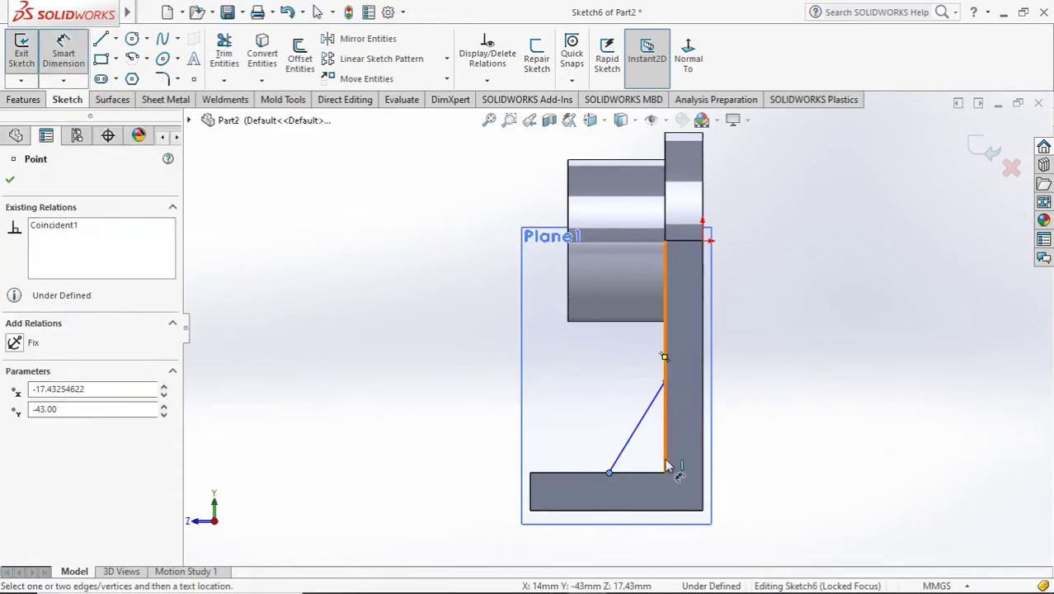
left_click(665, 469)
left_click(601, 497)
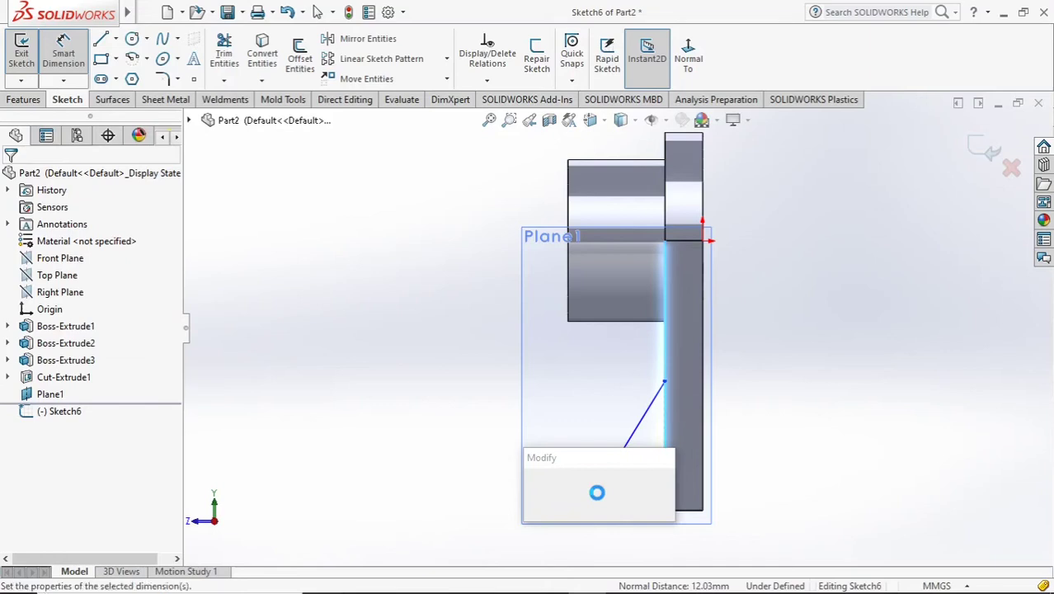
type("20")
key("Return")
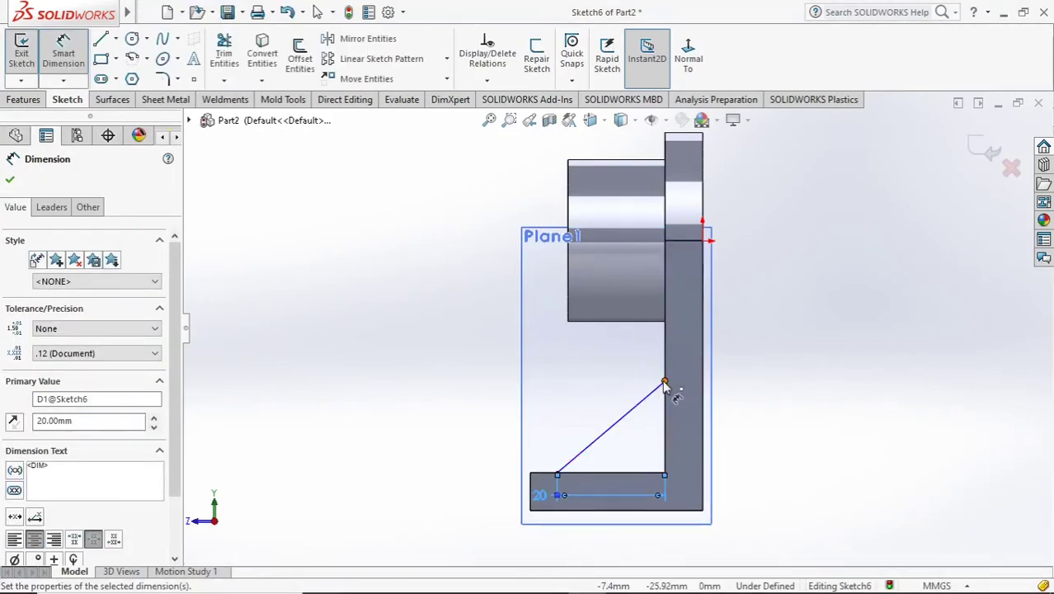
left_click(665, 384)
left_click(597, 472)
left_click(734, 437)
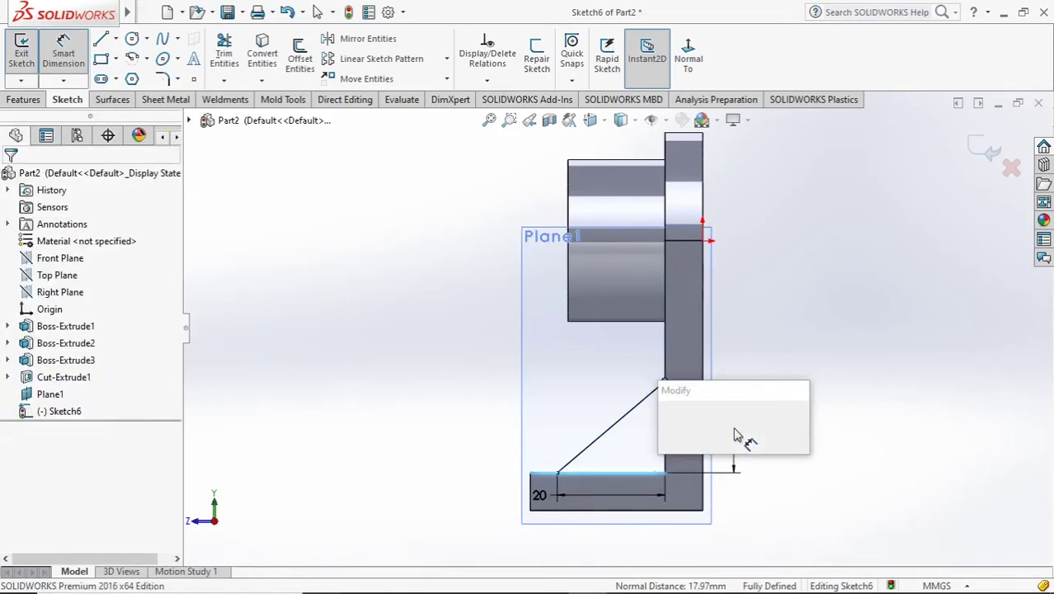
type("20")
key("Return")
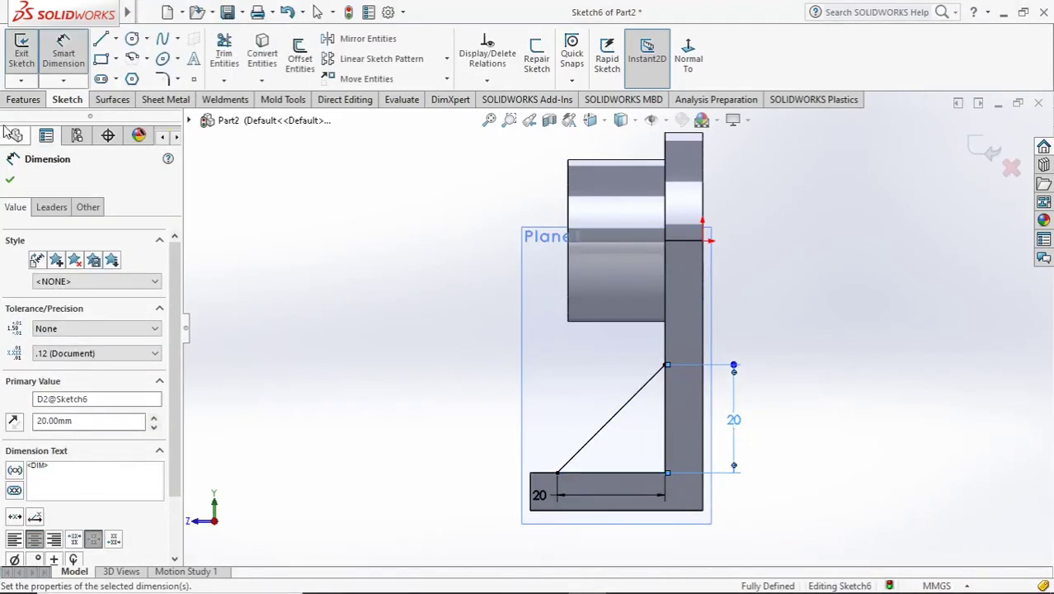
left_click(22, 53)
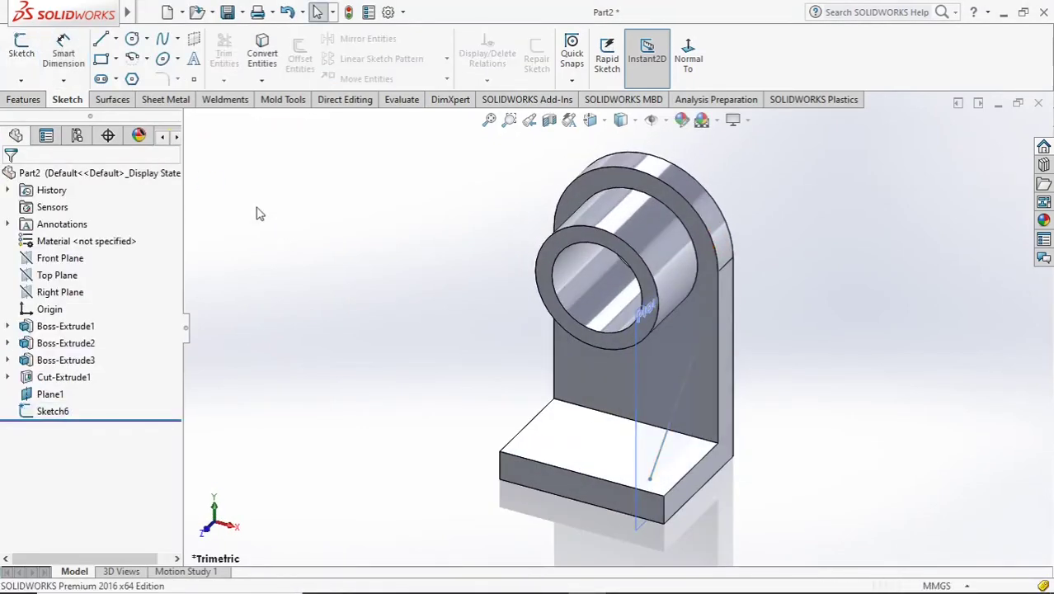
- Create a one-sided 4 mm rib from the diagonal sketch line
left_click(23, 99)
left_click(495, 39)
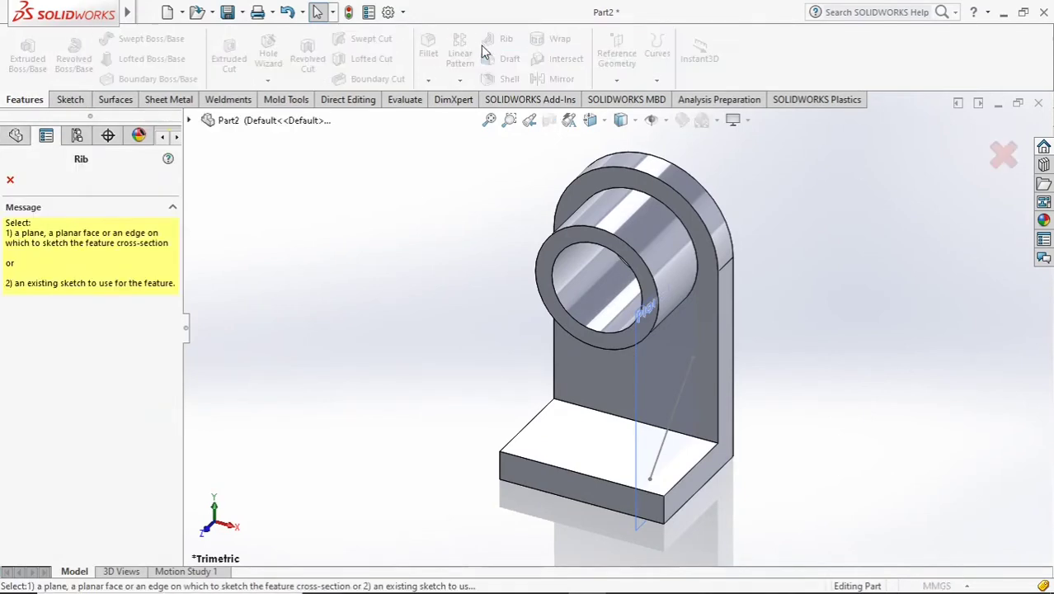
left_click(676, 410)
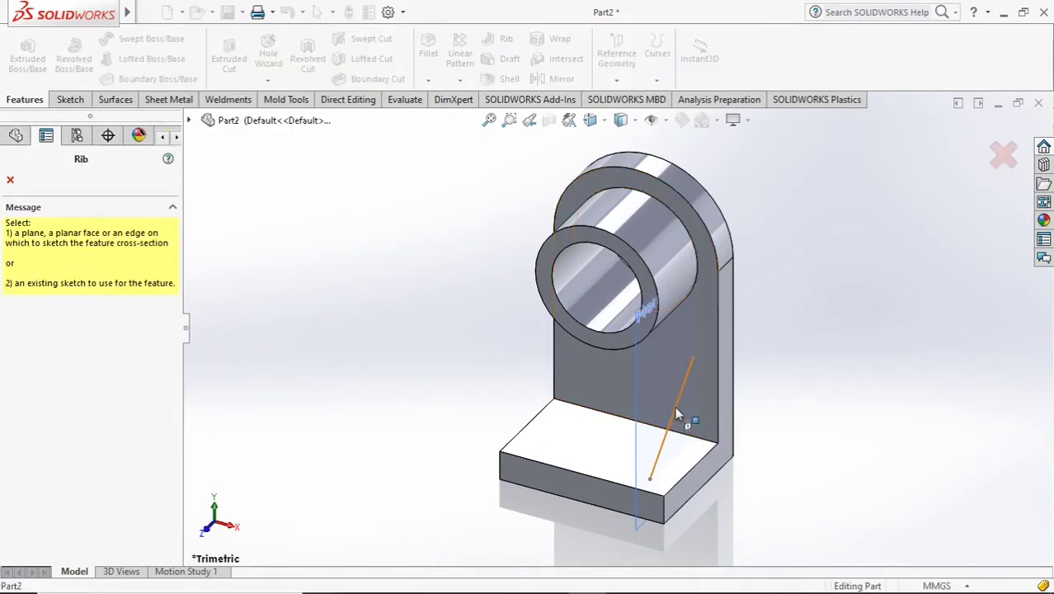
left_click(37, 240)
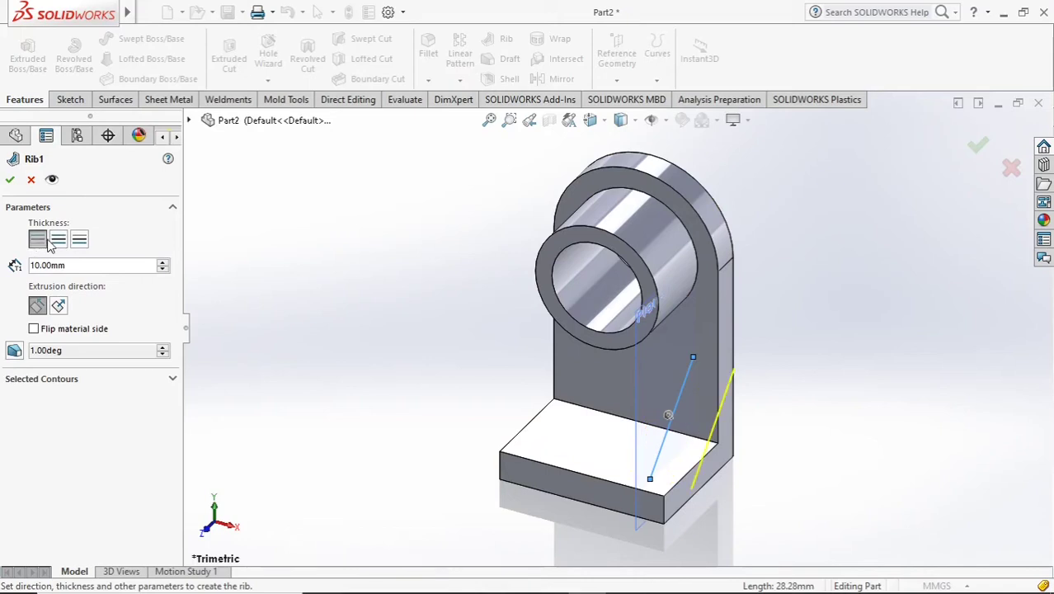
left_click(79, 240)
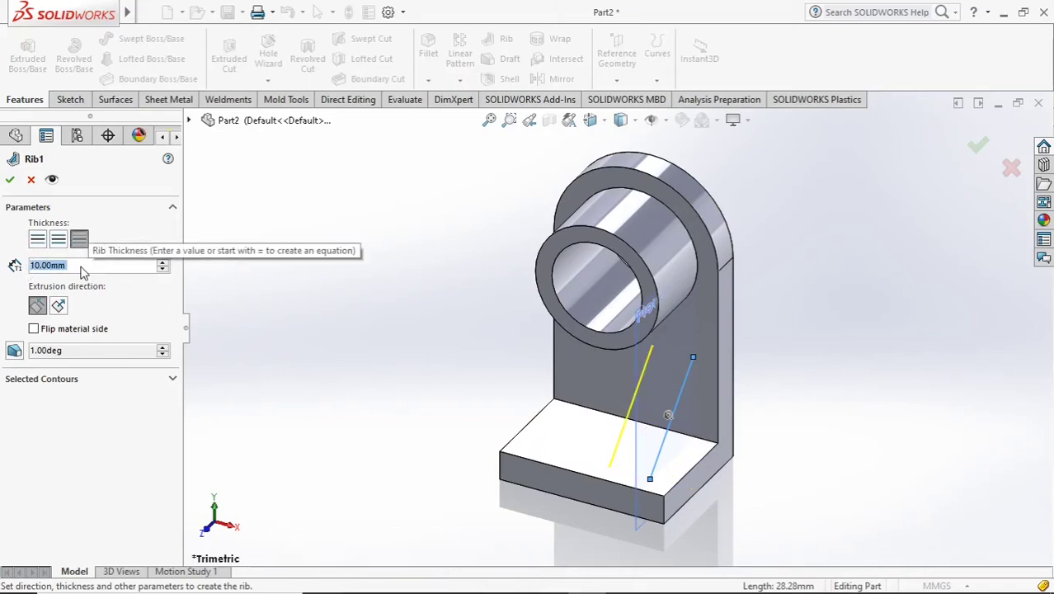
type("4")
key("Return")
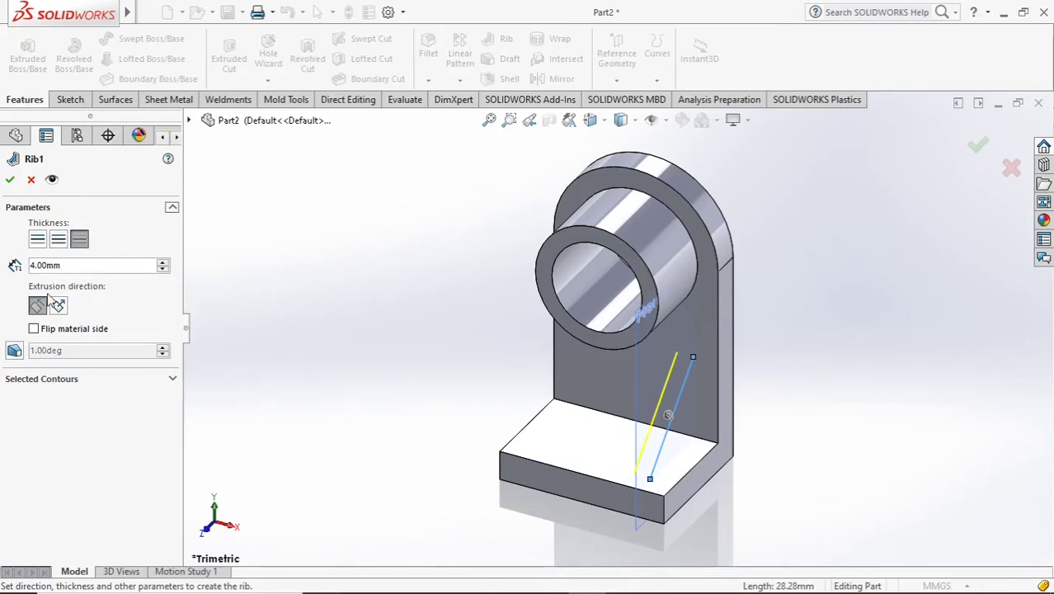
left_click(10, 179)
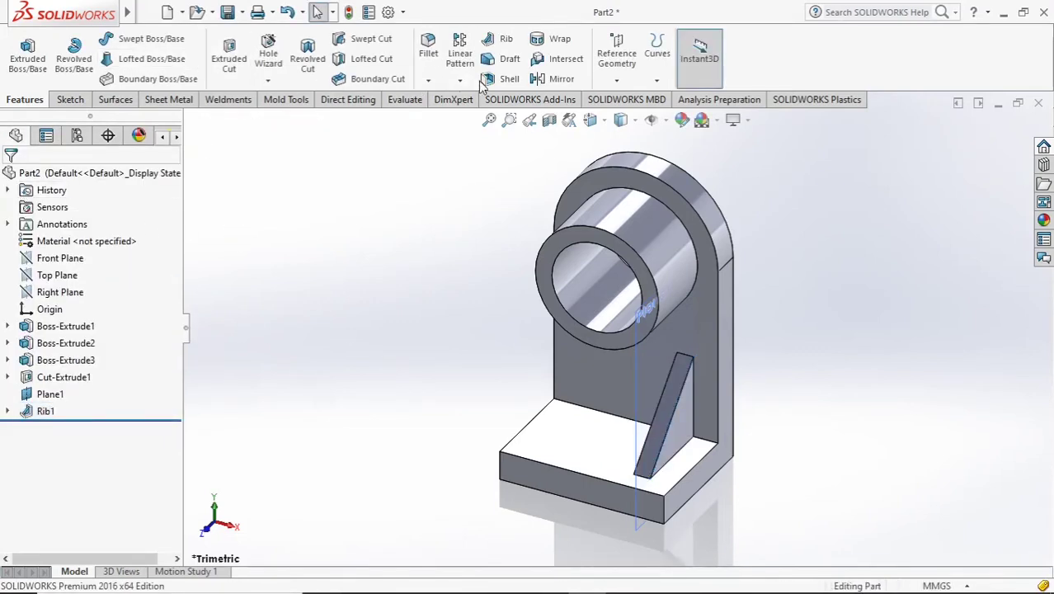
- Mirror Rib1 about the Right Plane
left_click(550, 79)
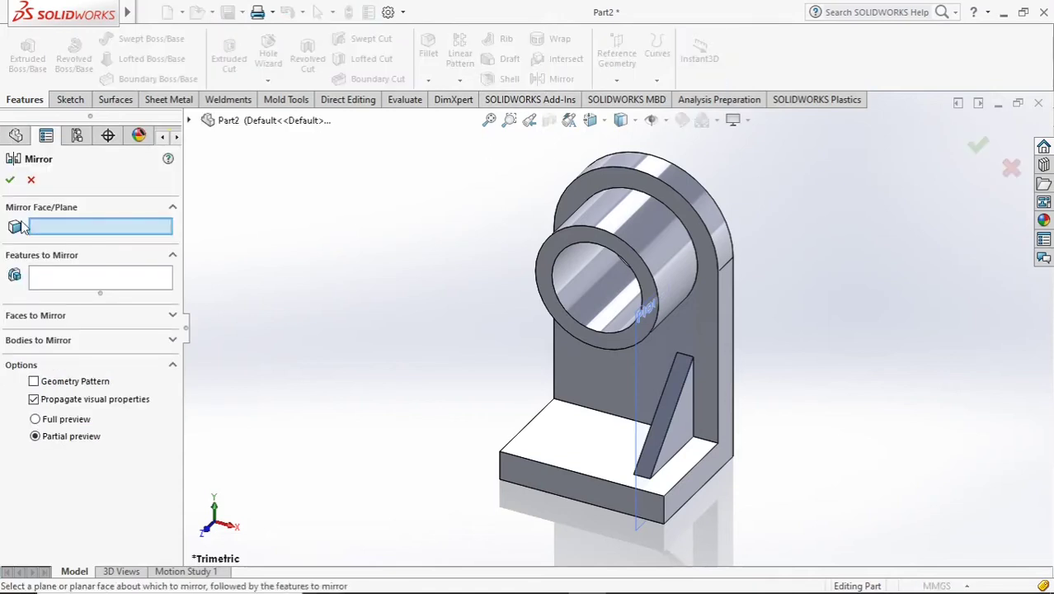
left_click(189, 120)
left_click(256, 239)
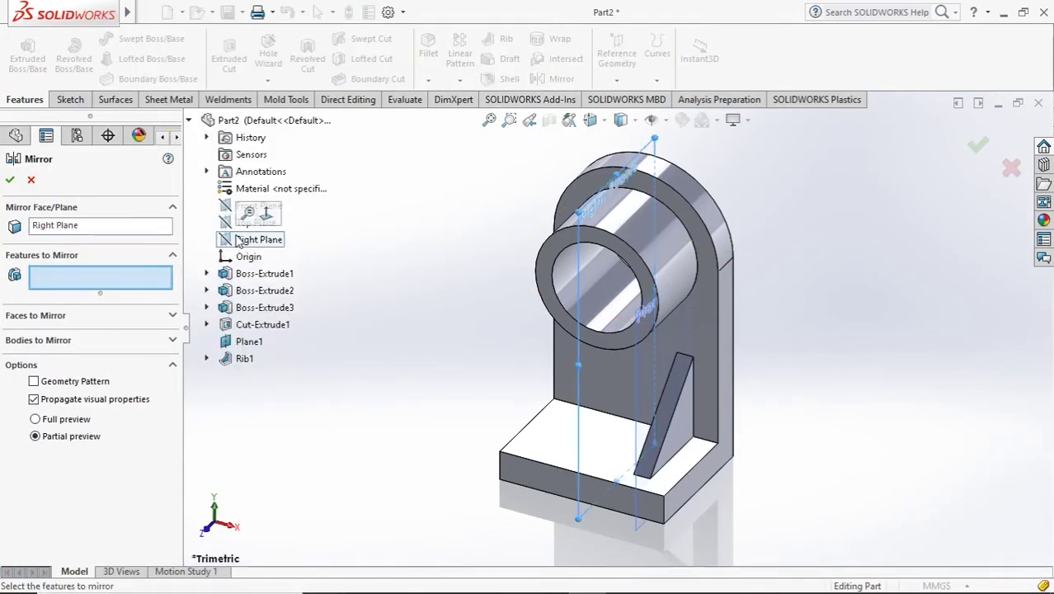
left_click(674, 422)
left_click(9, 181)
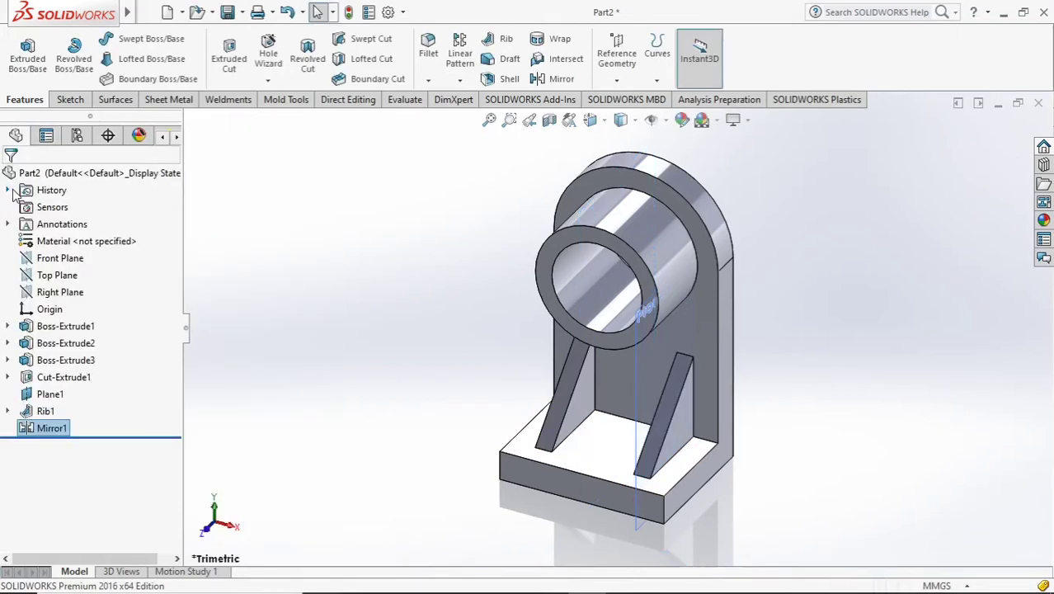
- Hide Plane1 and return the model to the trimetric view
left_click(293, 222)
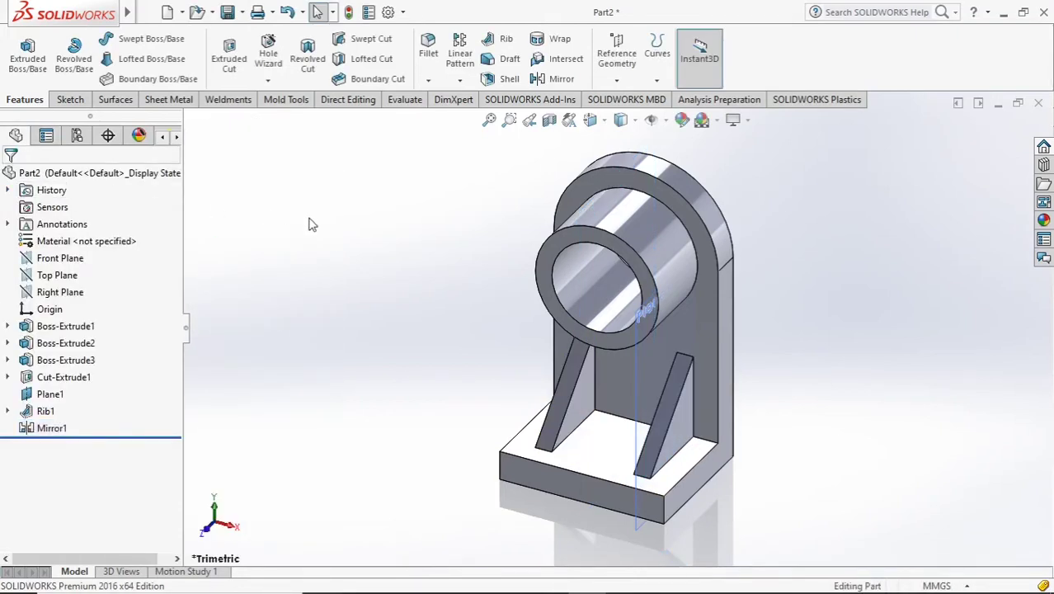
left_click(632, 382)
right_click(629, 383)
middle_click_drag(629, 384, 594, 404)
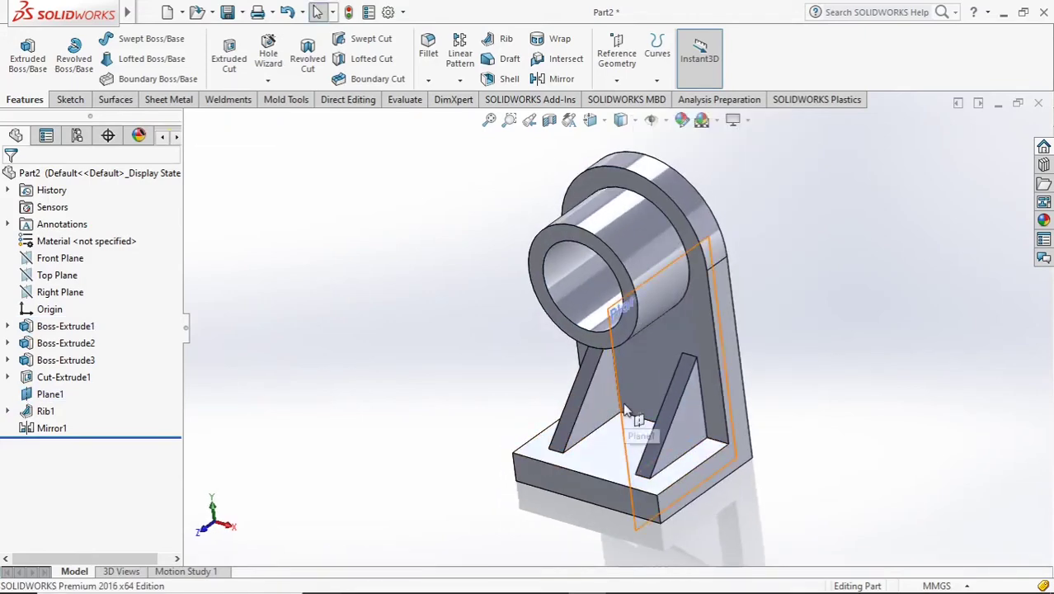
right_click(624, 409)
left_click(673, 285)
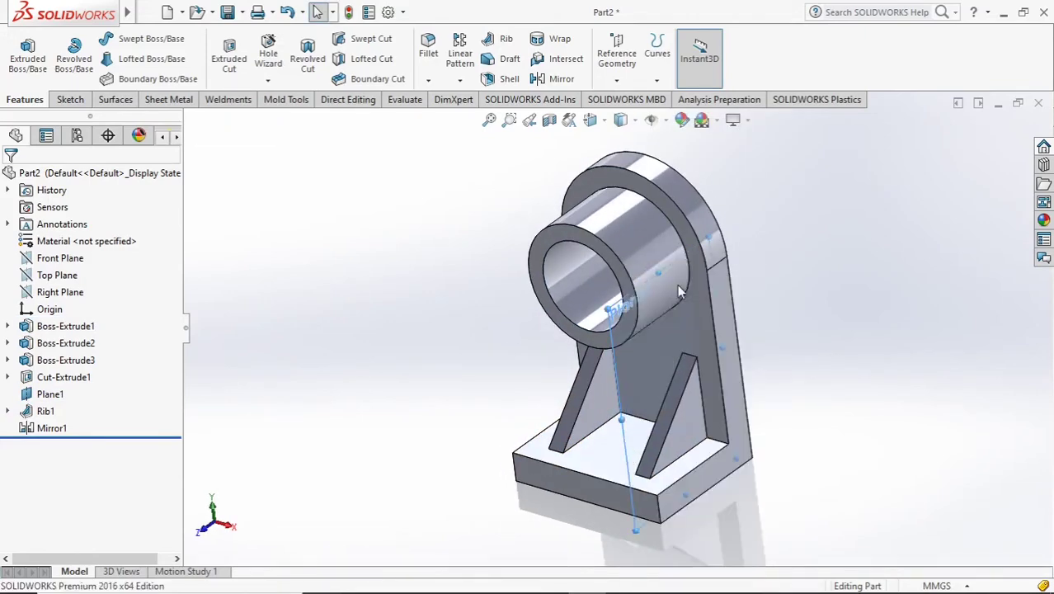
left_click(599, 121)
left_click(678, 162)
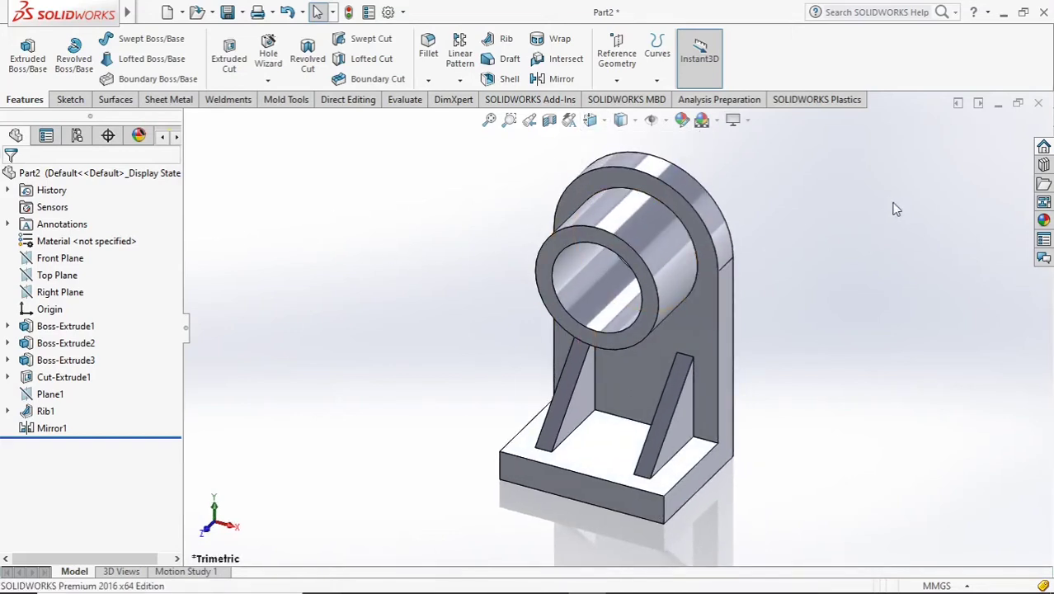
- Apply an orange colour to the whole part and set the isometric view
left_click(681, 121)
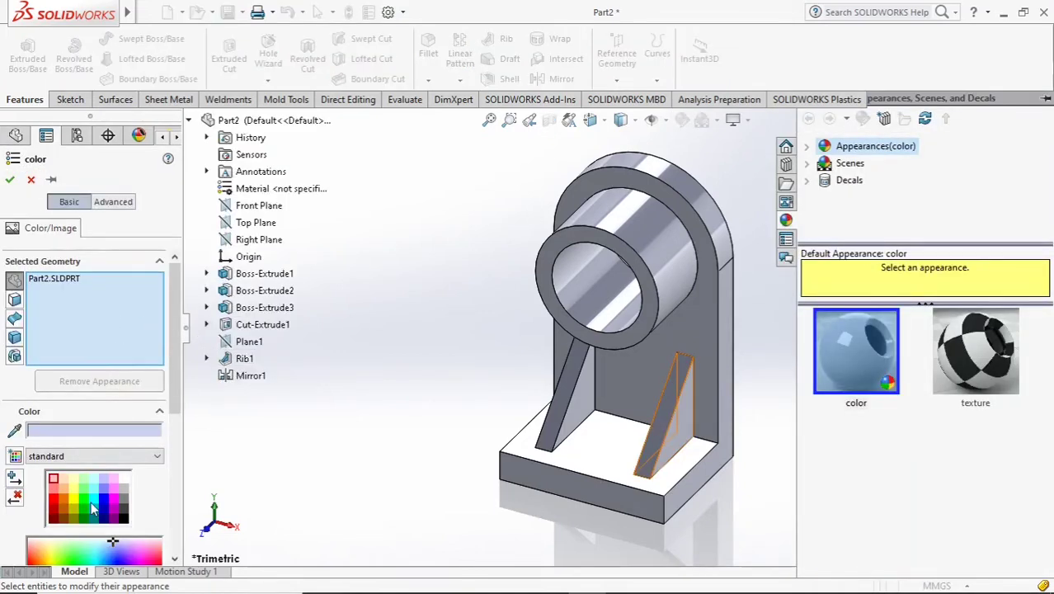
left_click(66, 496)
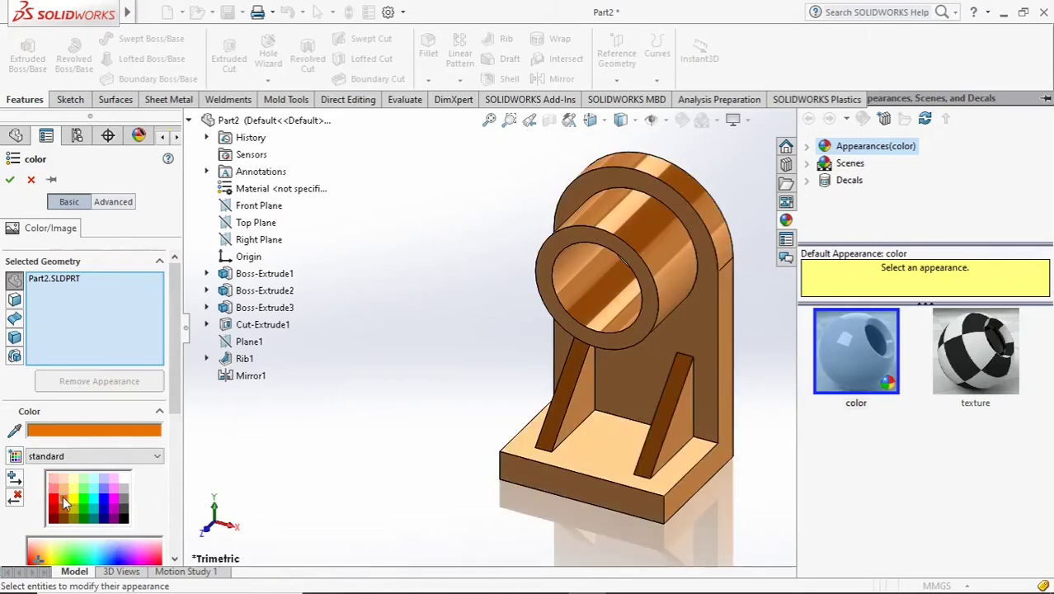
left_click(10, 181)
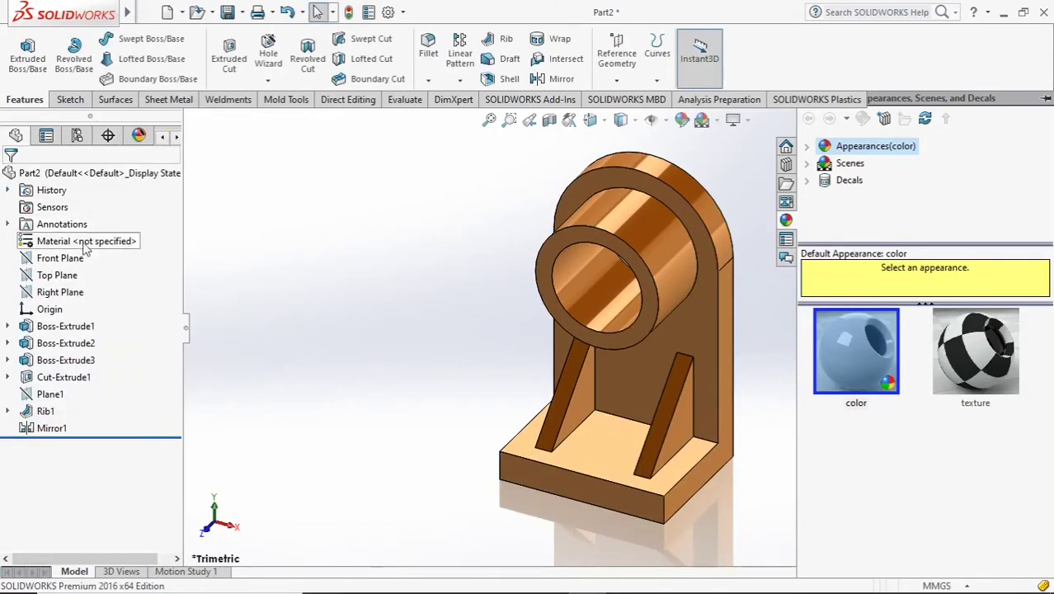
left_click(593, 120)
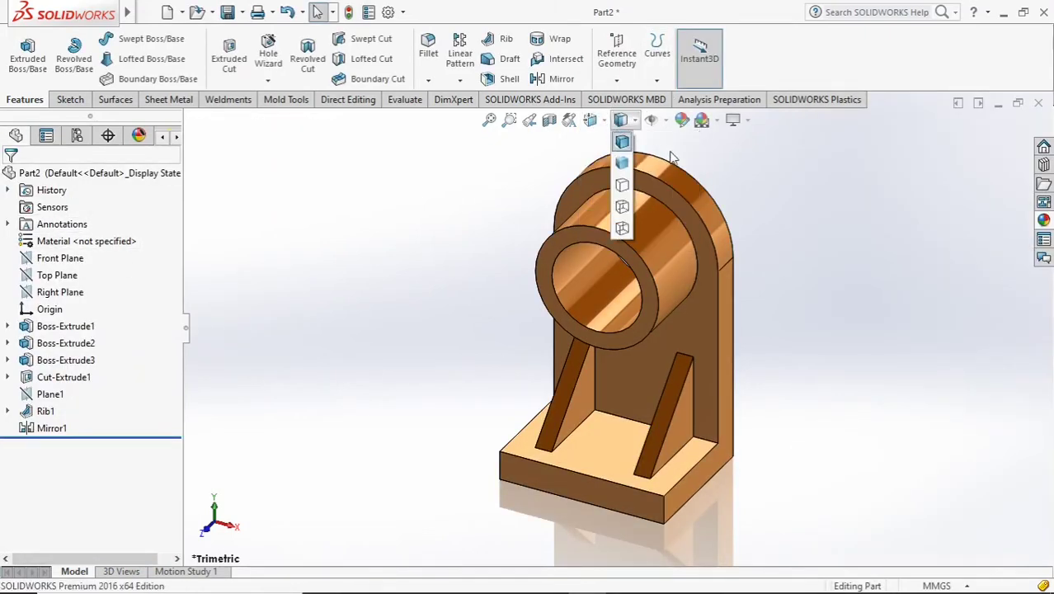
left_click(699, 188)
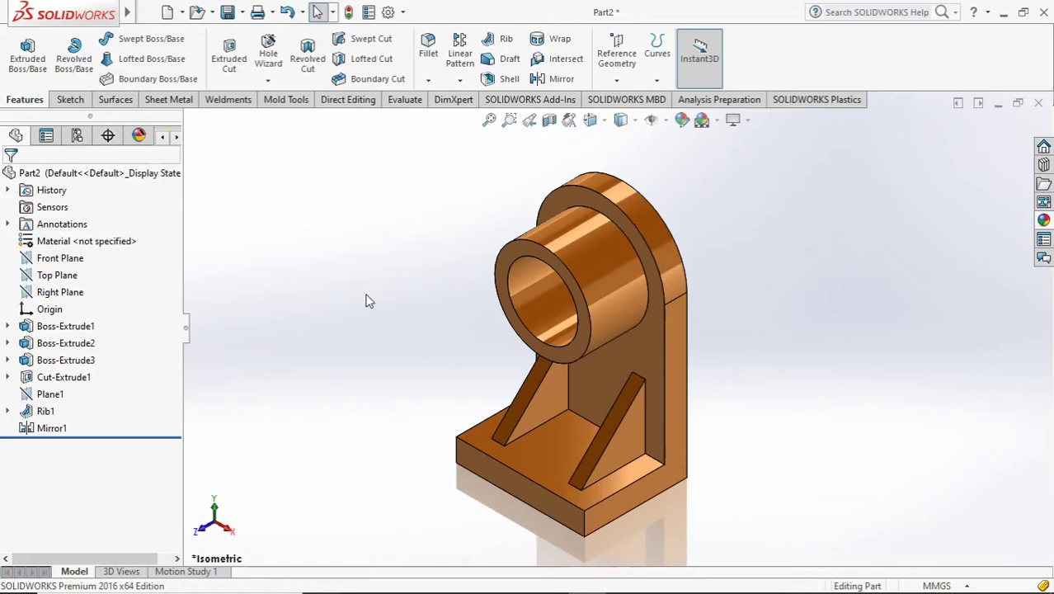
- Create a new drawing from the bracket part, accepting the default sheet size
left_click(181, 11)
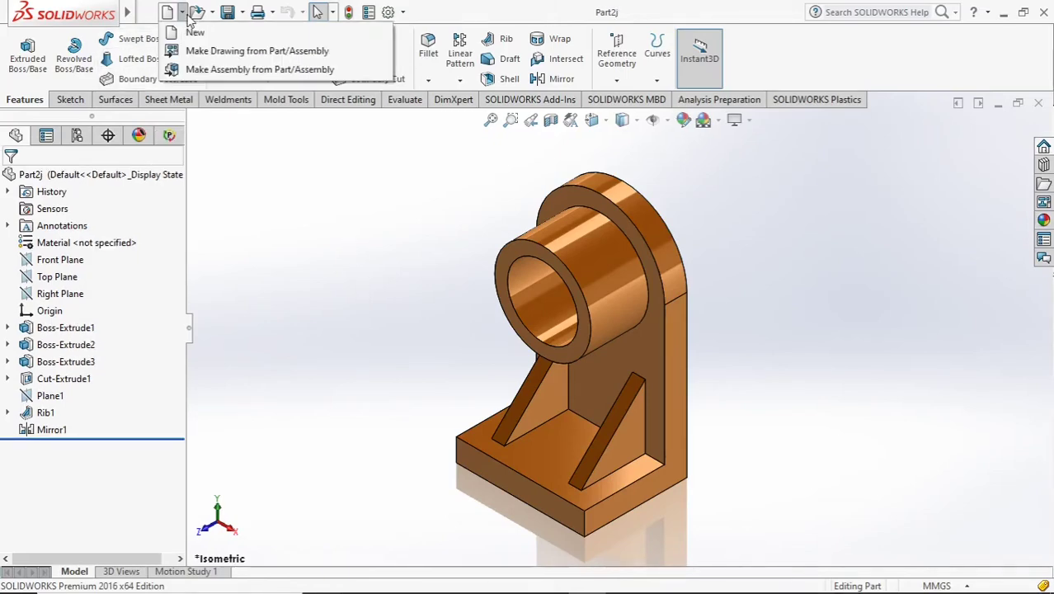
left_click(198, 53)
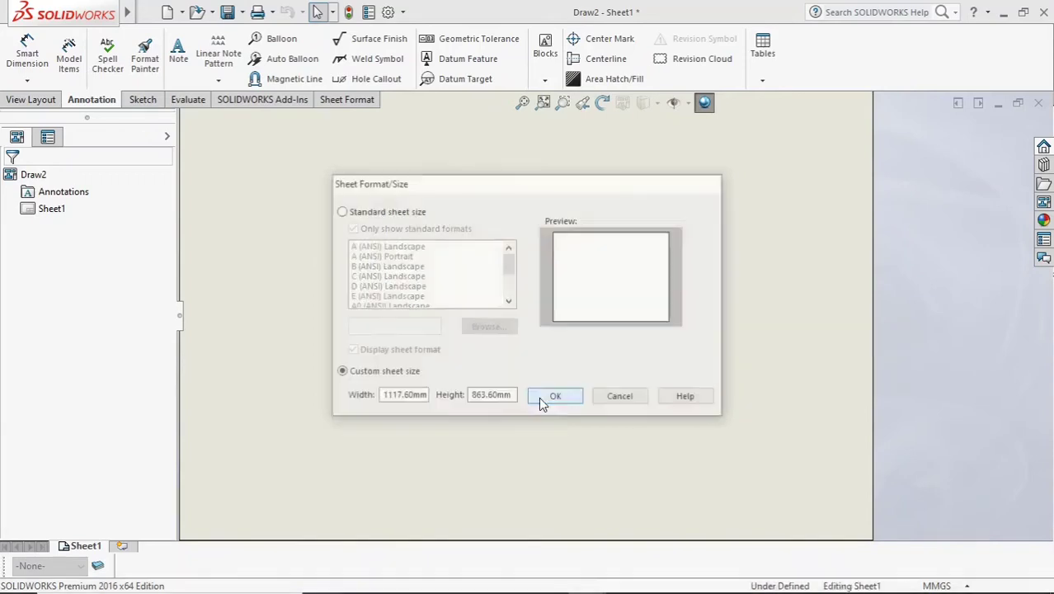
left_click(539, 397)
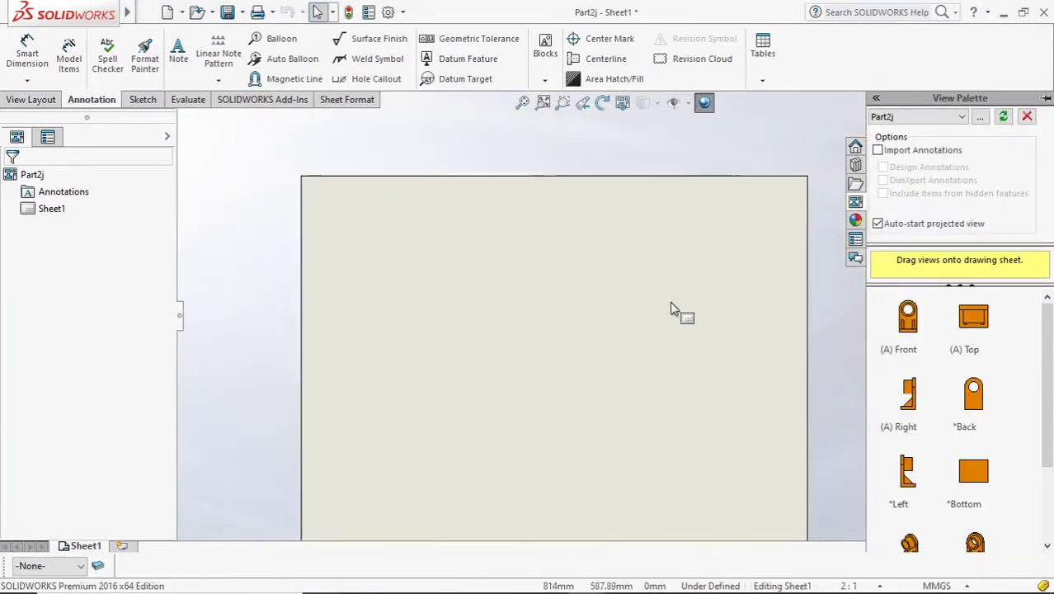
- Place the Top view upper left and the Isometric view upper right, shaded with edges
left_click_drag(1042, 465, 1049, 400)
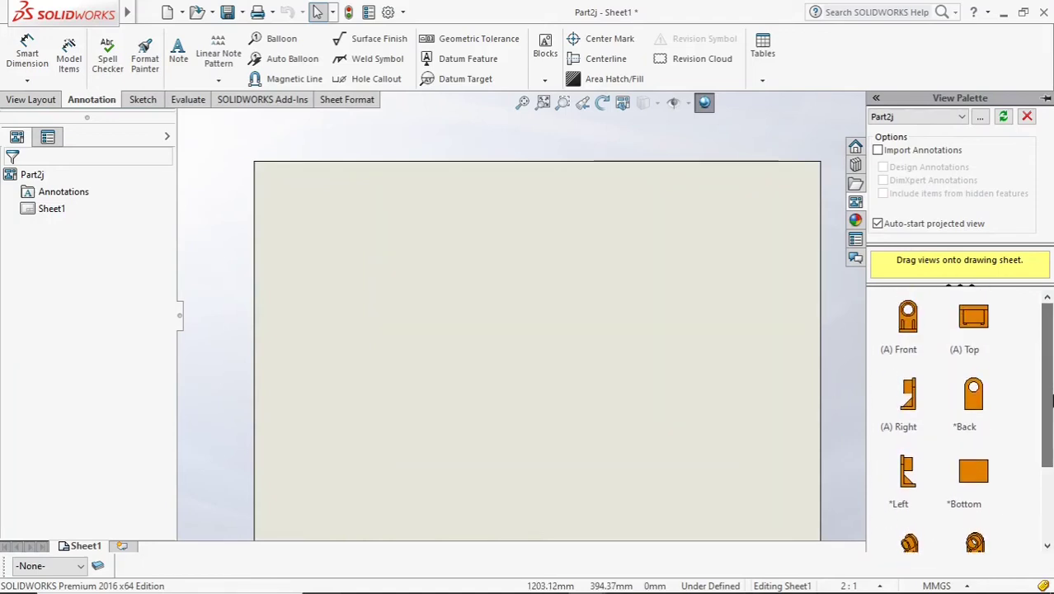
left_click_drag(969, 323, 369, 244)
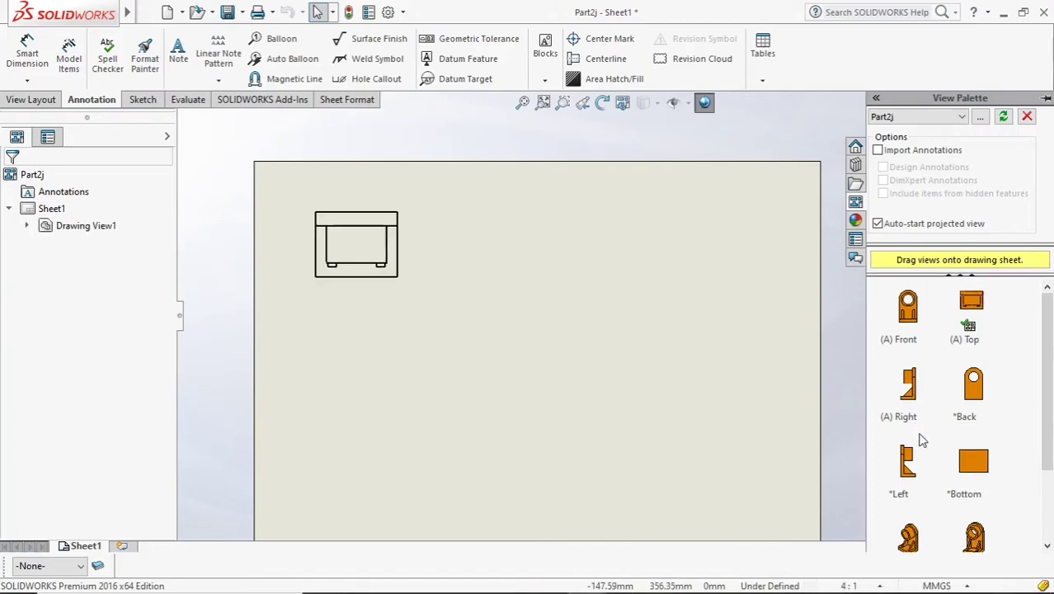
scroll(917, 443, "down", 2)
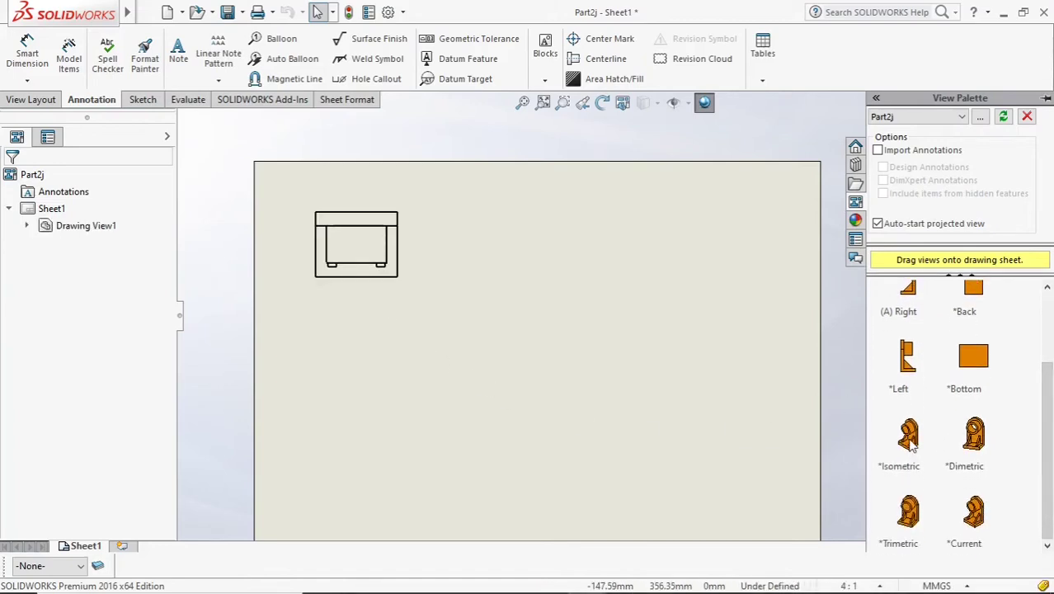
left_click_drag(911, 444, 681, 287)
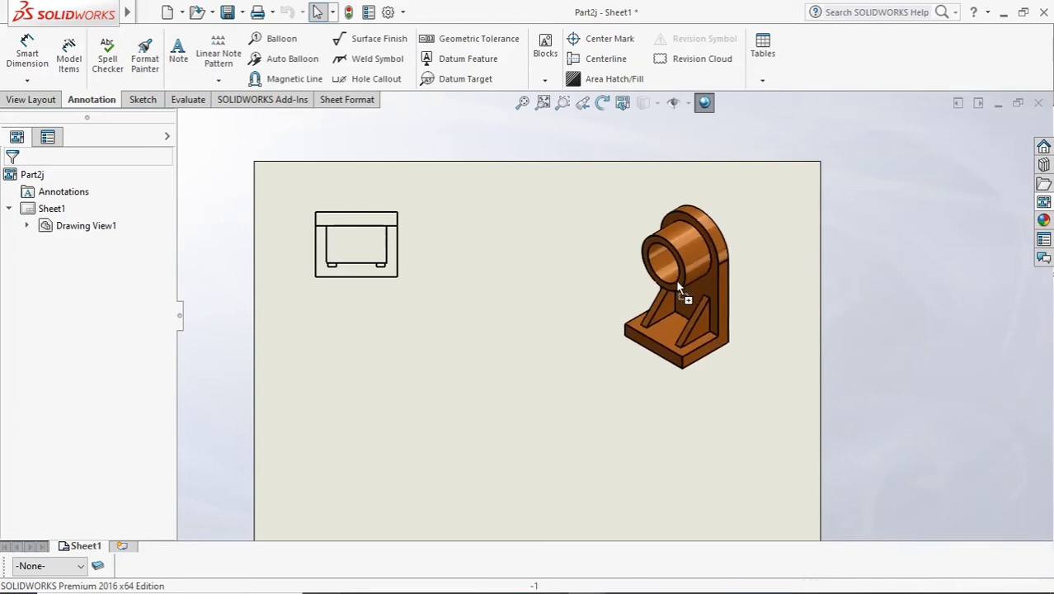
left_click_drag(169, 298, 165, 430)
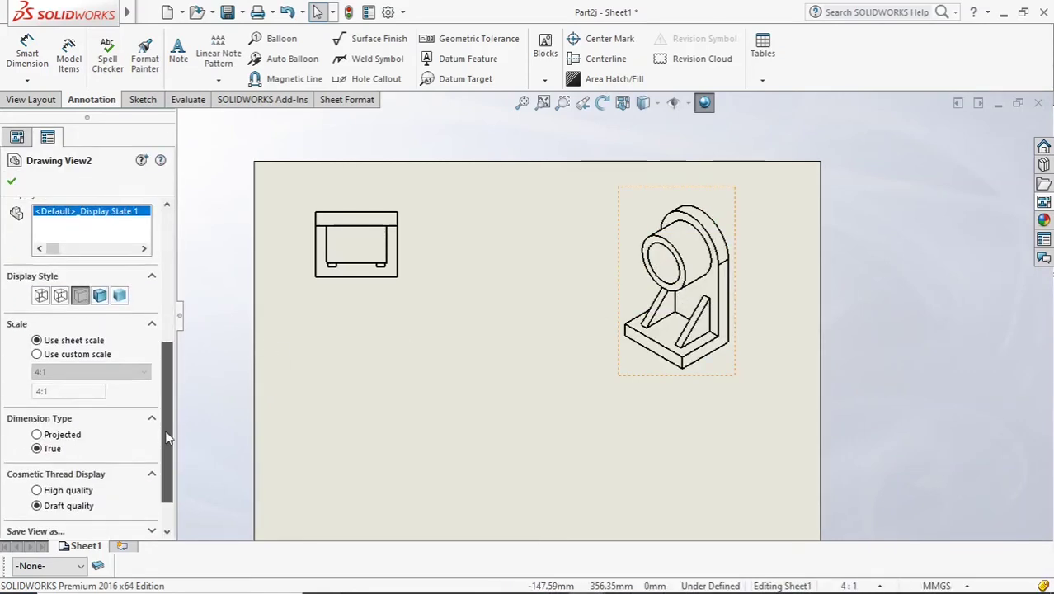
left_click(98, 289)
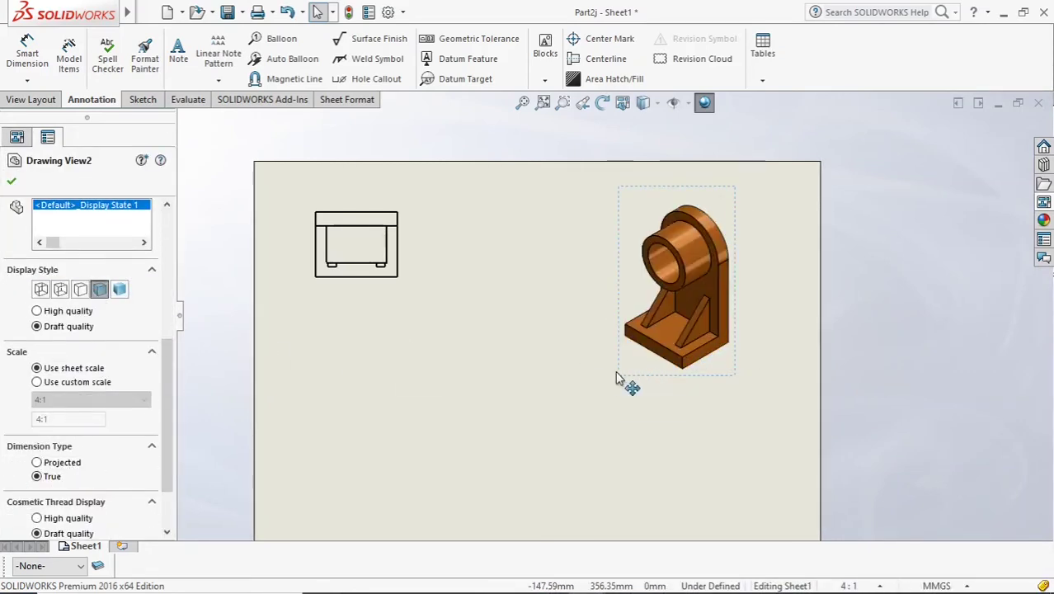
- Place the Front view below the top view and project a right-side view beside it
left_click(1043, 202)
left_click_drag(1049, 386, 1049, 359)
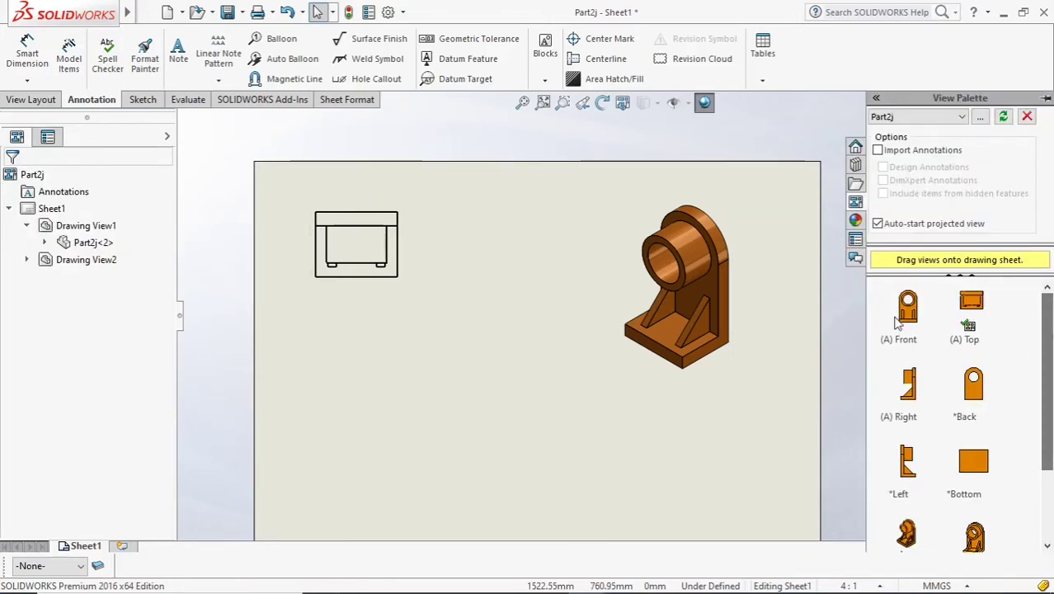
left_click_drag(905, 317, 344, 452)
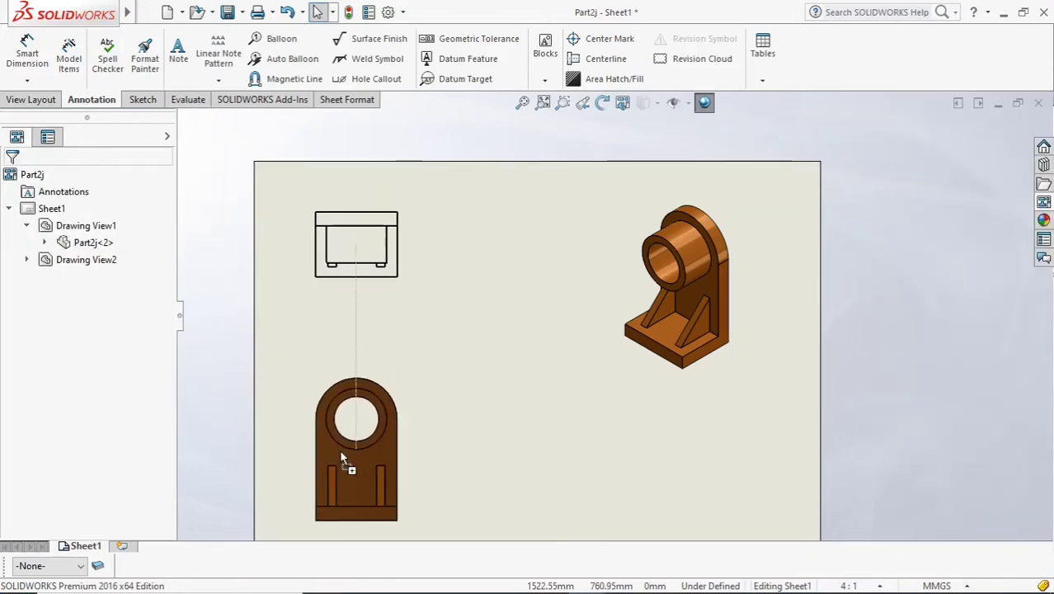
left_click_drag(344, 452, 343, 467)
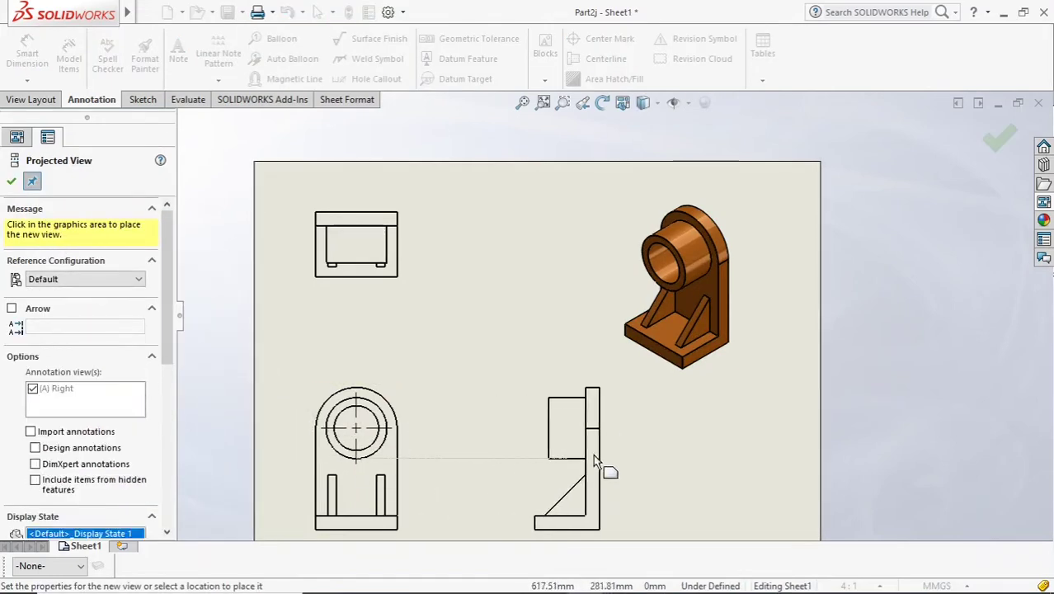
left_click(671, 443)
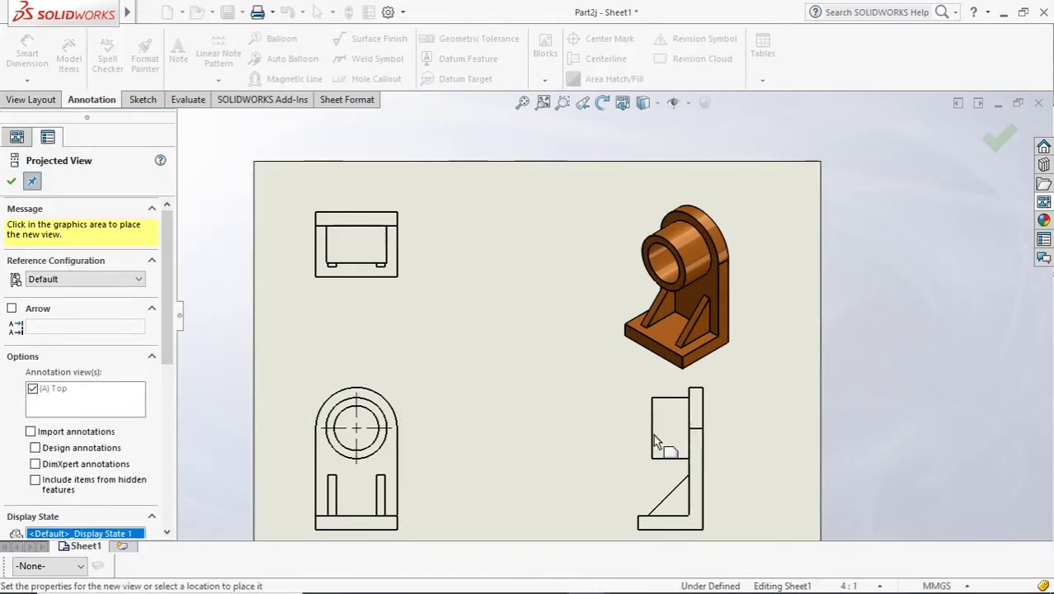
scroll(615, 284, "up", 2)
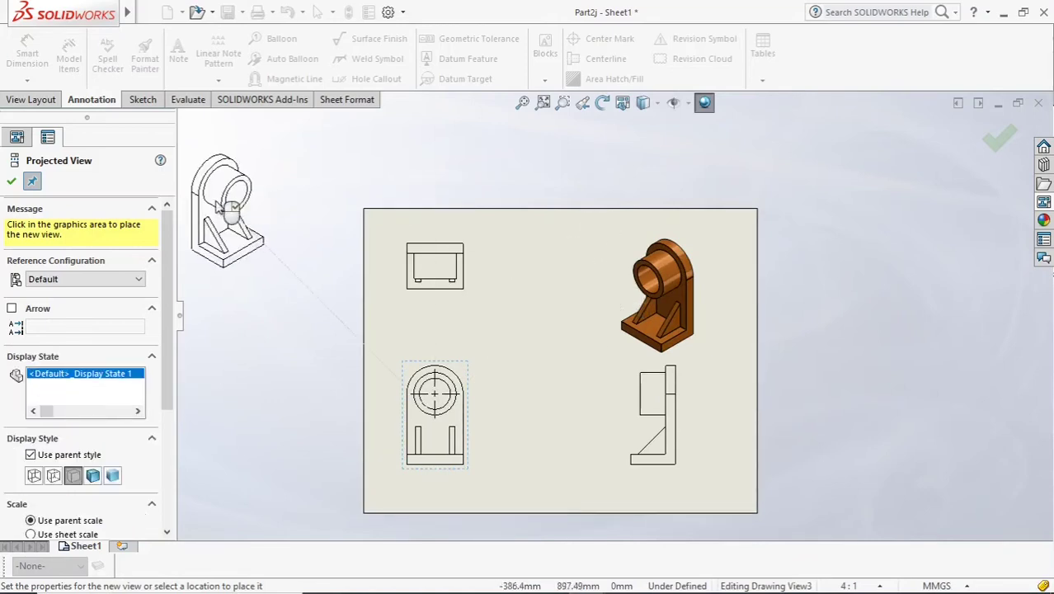
left_click(12, 180)
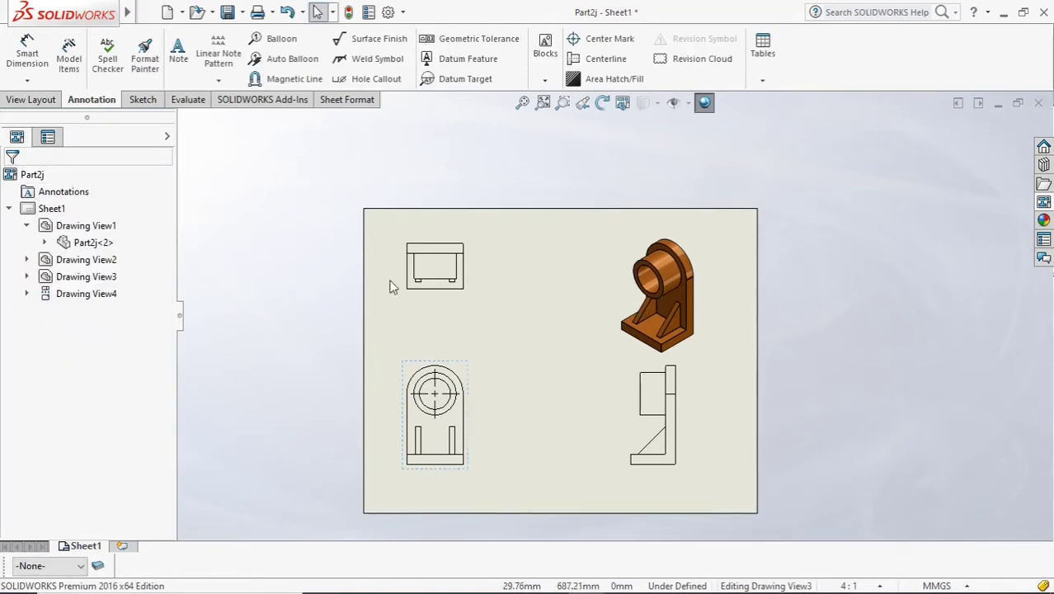
- Shift the top and front views slightly to the right
left_click(440, 308)
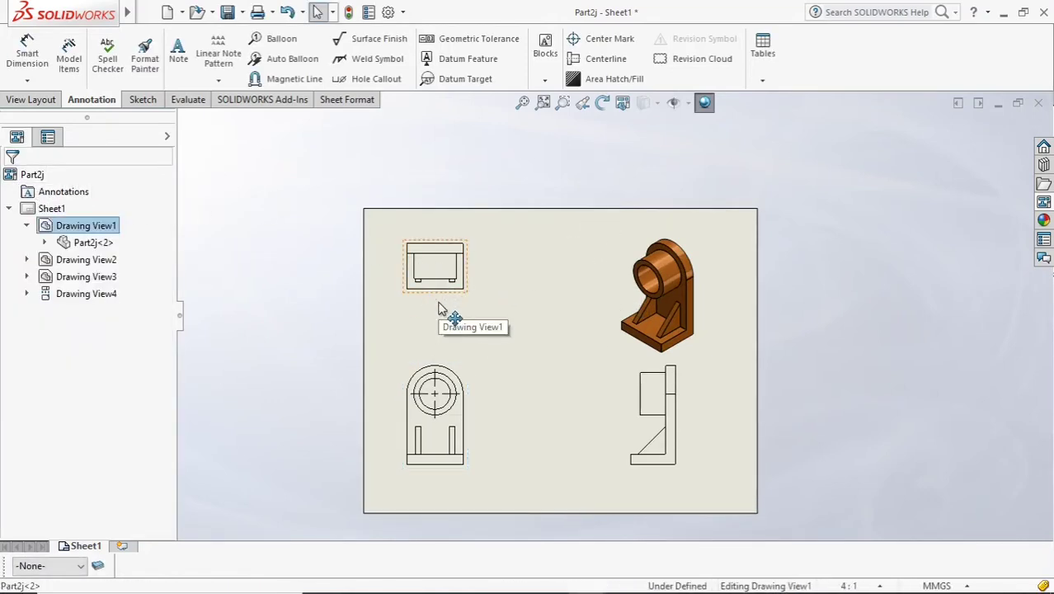
left_click_drag(439, 307, 460, 314)
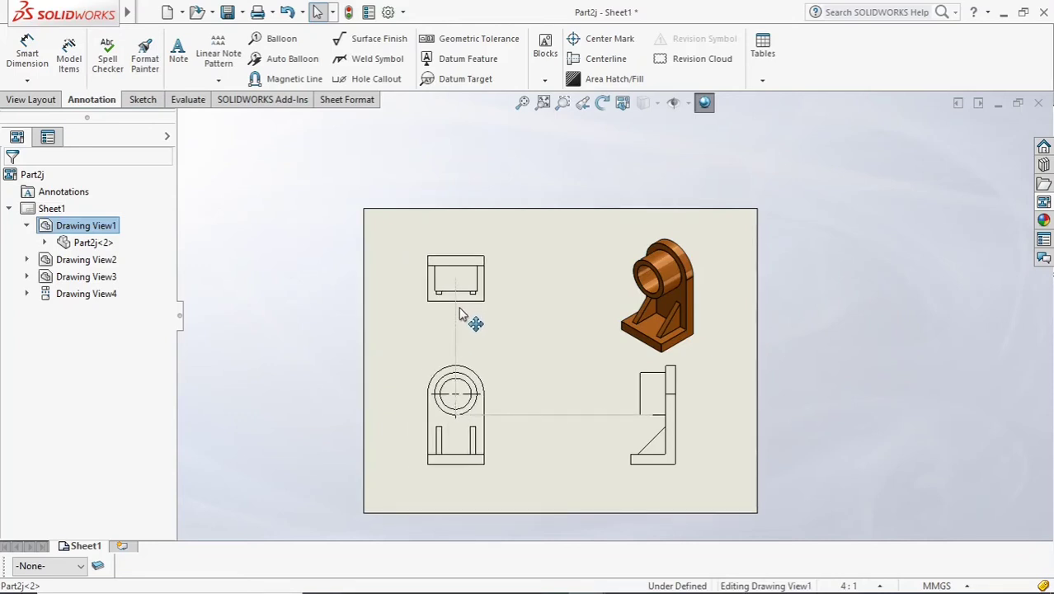
left_click(247, 235)
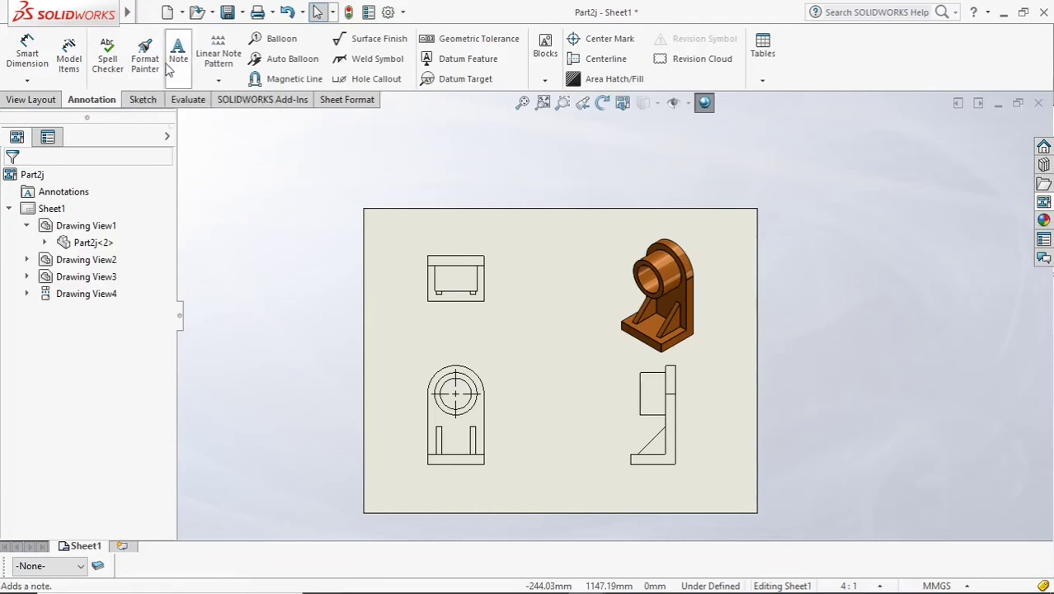
- Start a note and stretch its text box just below the top view
left_click(169, 66)
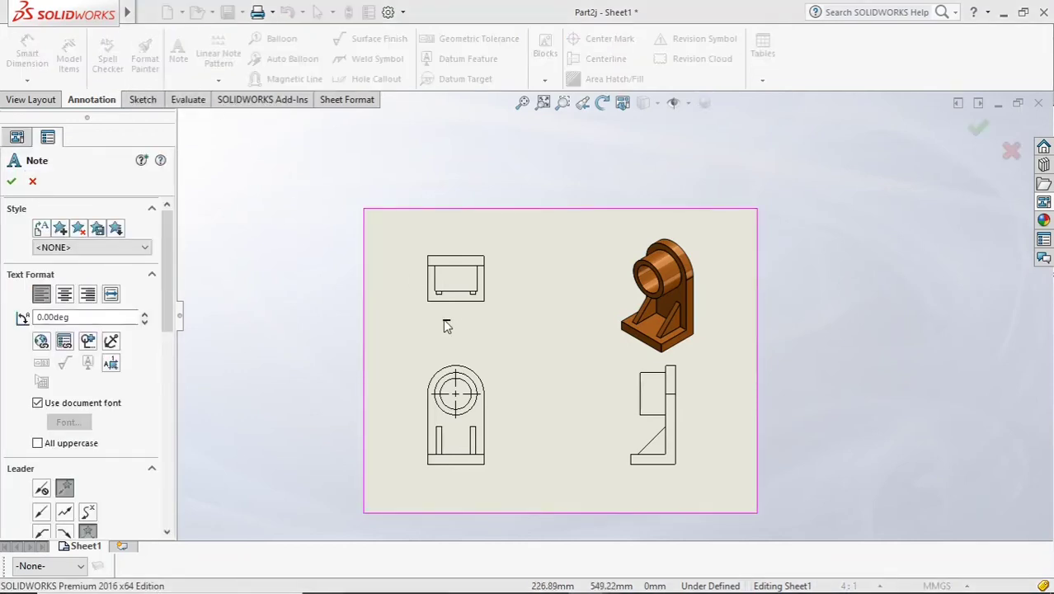
left_click(446, 321)
scroll(470, 313, "down", 2)
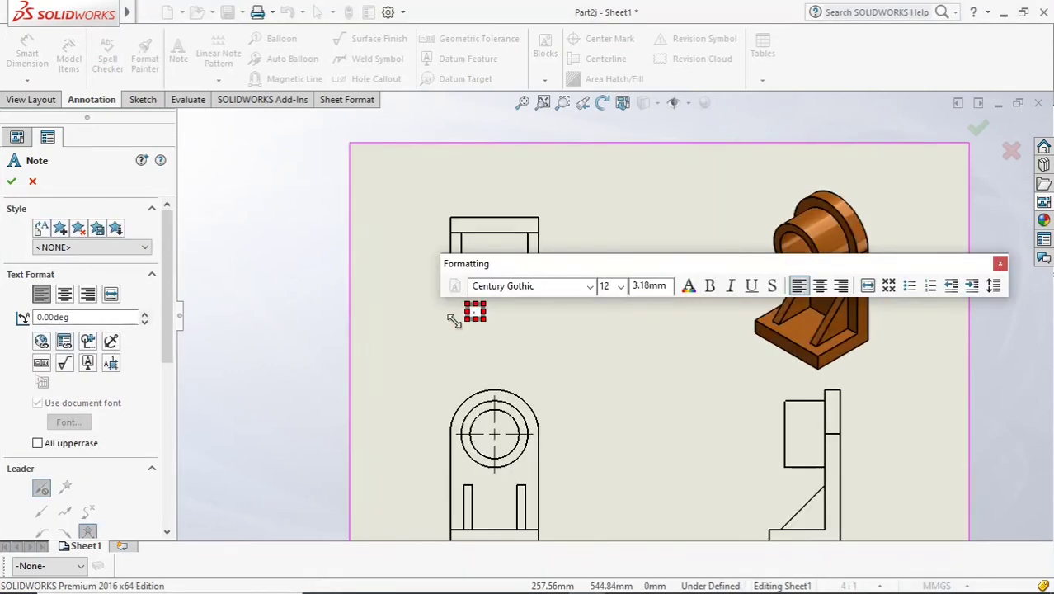
scroll(486, 312, "down", 3)
left_click(488, 307)
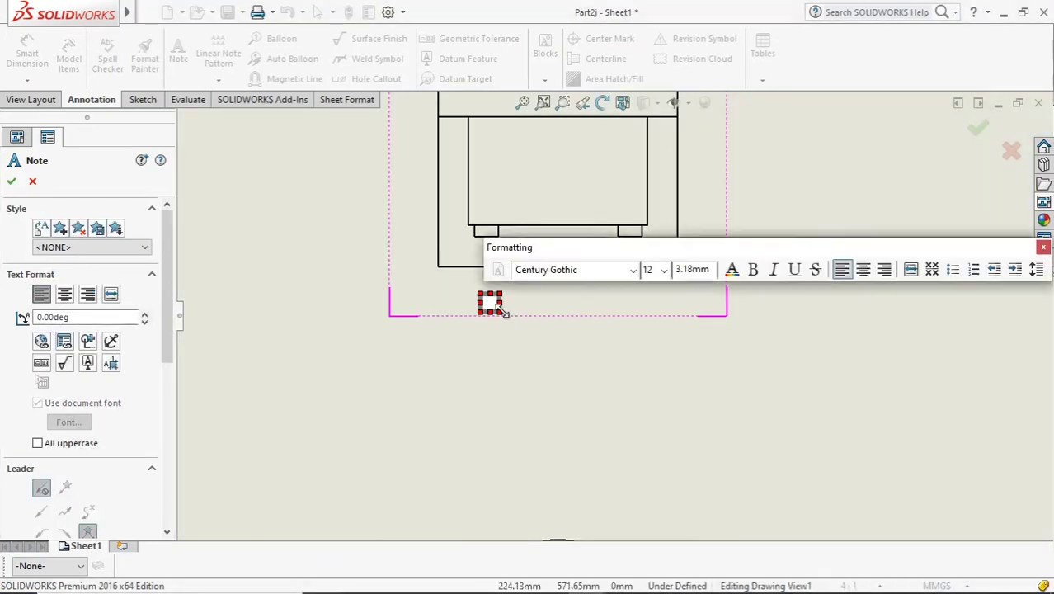
left_click_drag(500, 312, 664, 344)
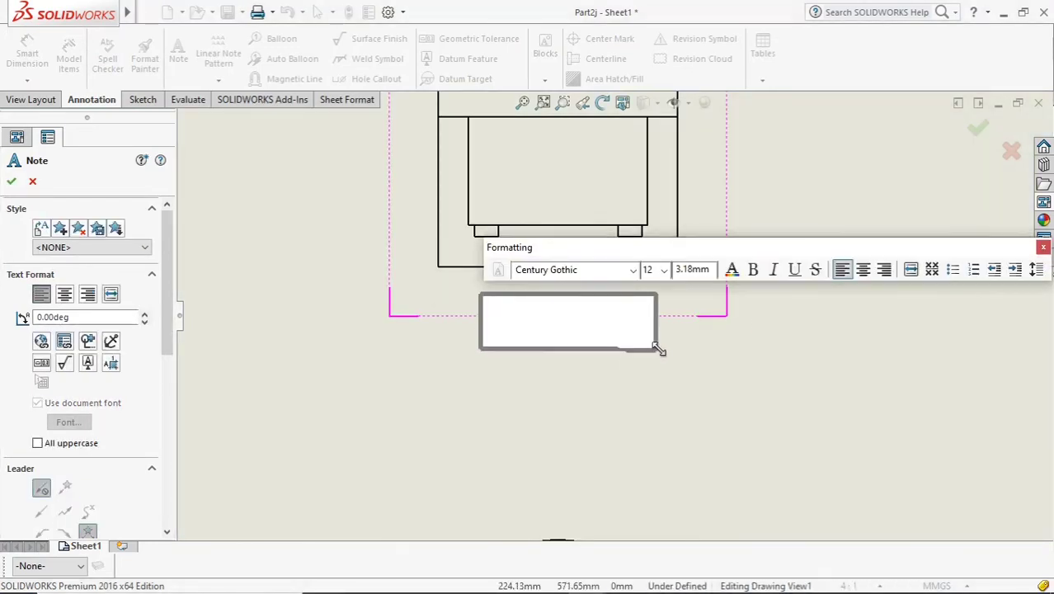
- Set the note to 72 pt, enter 'Top View', and zoom out to the whole sheet
left_click(663, 274)
left_click(653, 463)
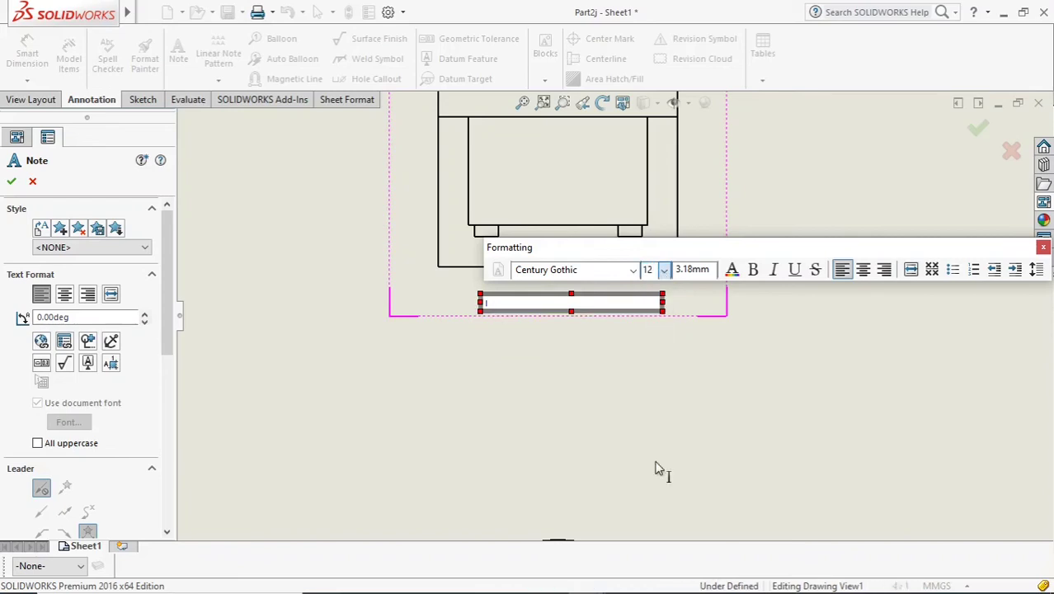
left_click(498, 304)
left_click(664, 274)
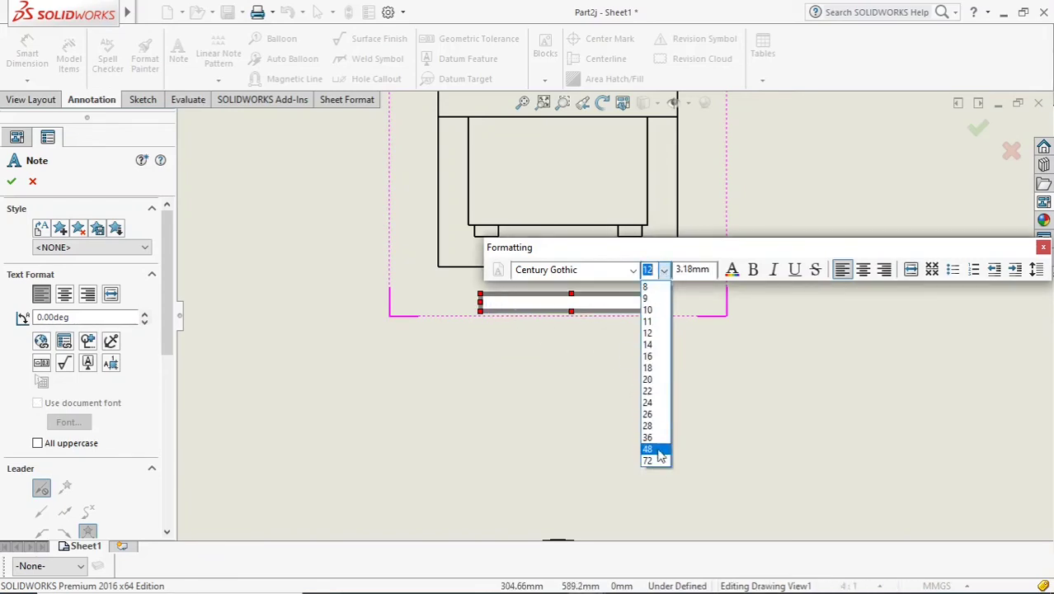
left_click(655, 461)
type("Top Vie")
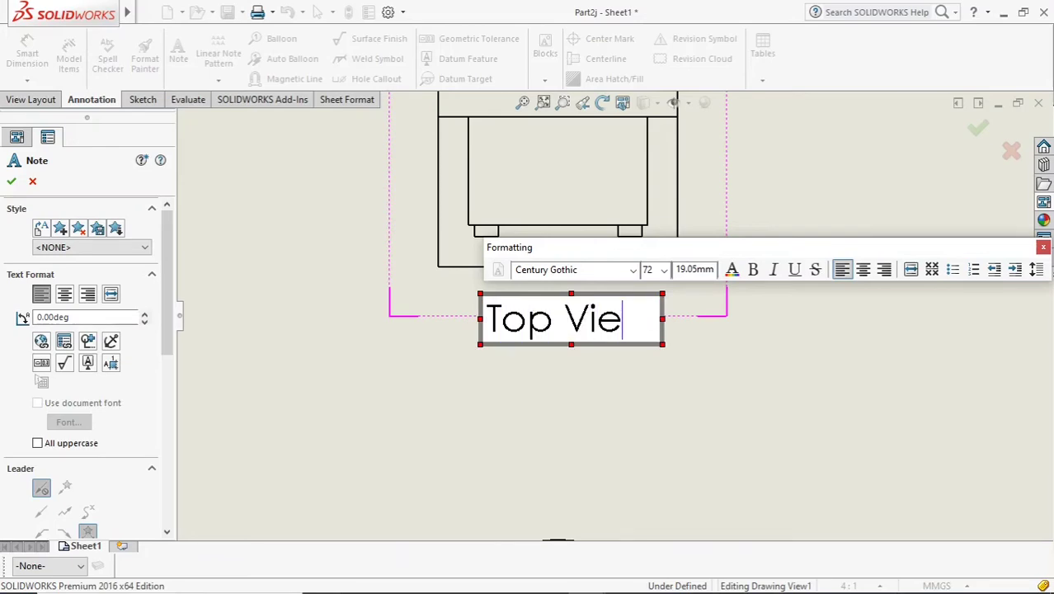
left_click(648, 438)
scroll(656, 407, "up", 2)
scroll(660, 417, "up", 2)
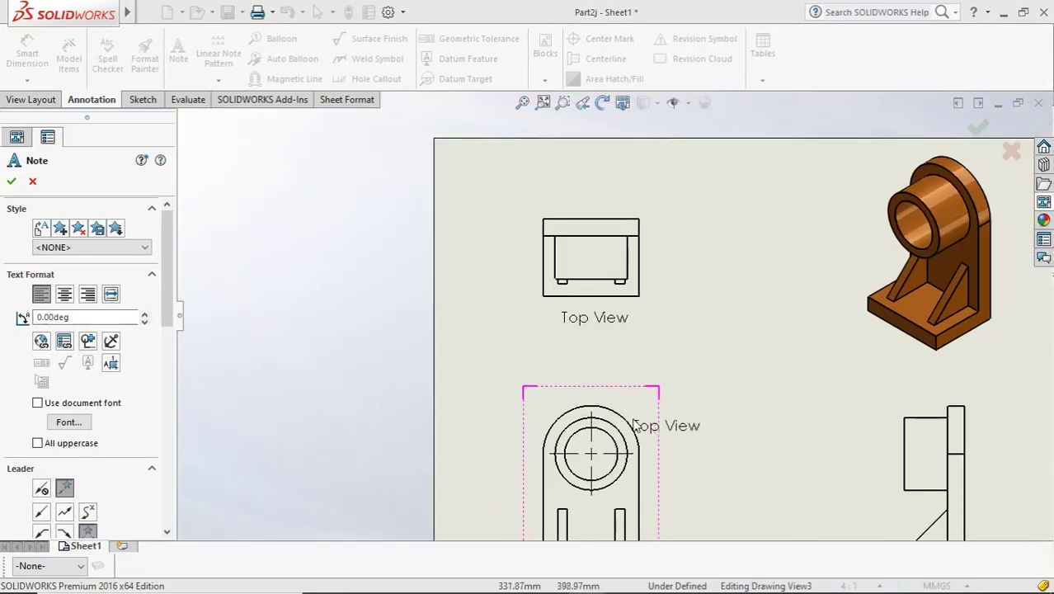
scroll(599, 425, "up", 1)
scroll(595, 449, "up", 2)
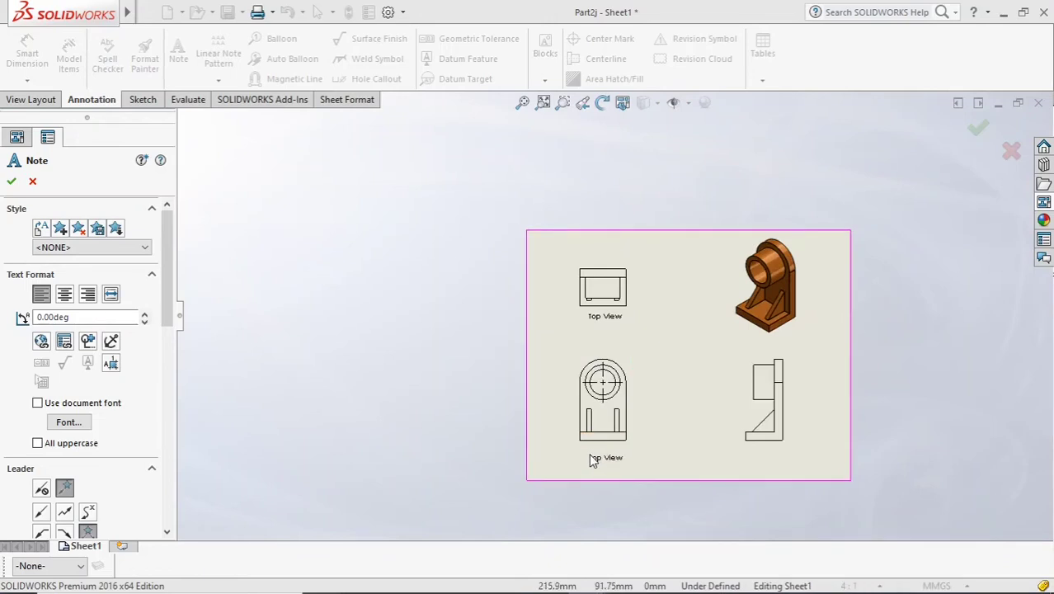
- Add a 'Front View' note beneath the front view
left_click(592, 460)
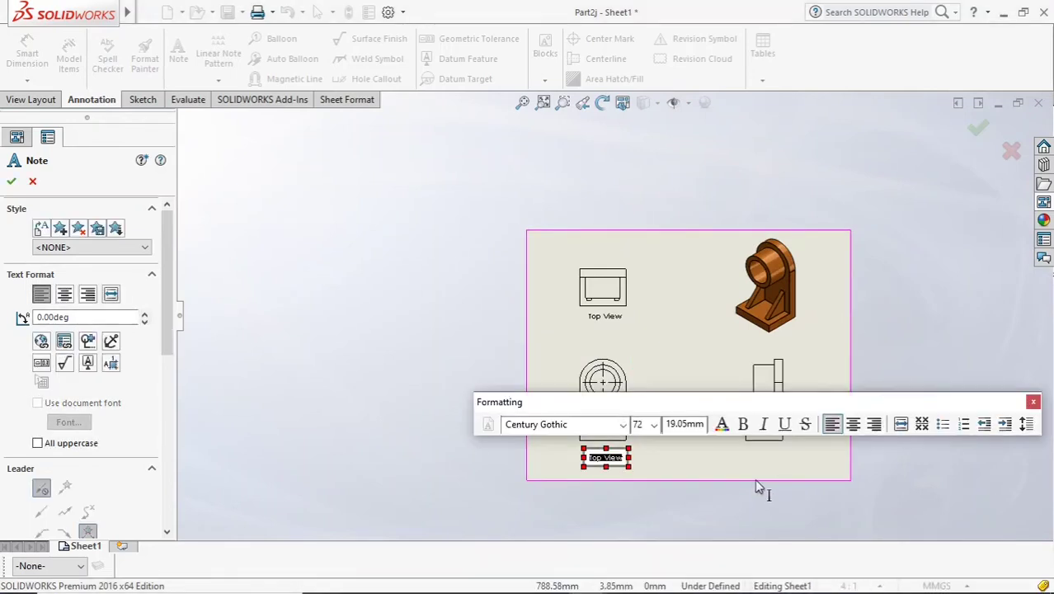
type("Front Vi")
type("ew")
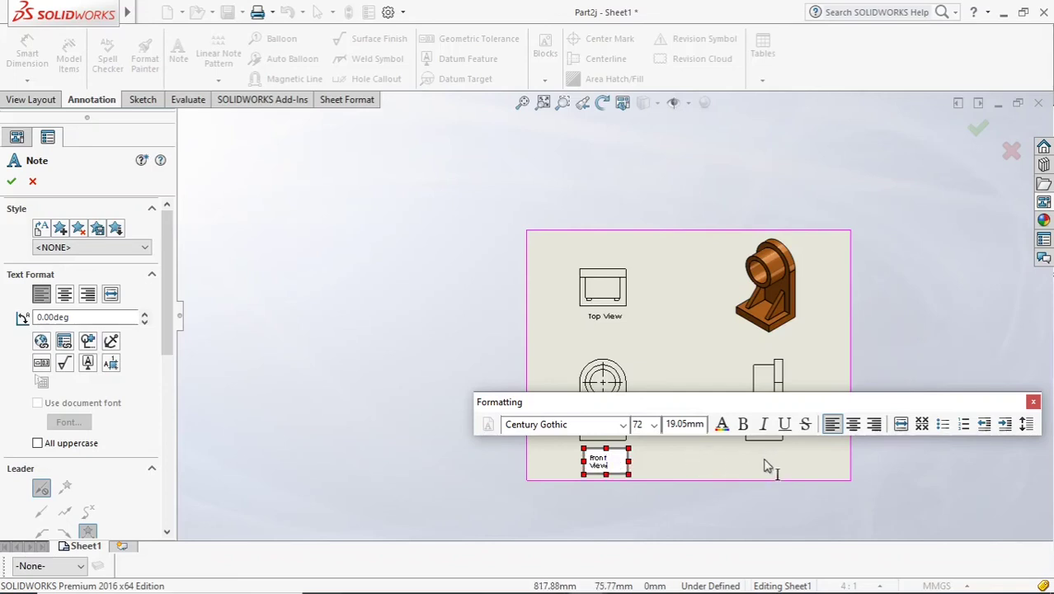
left_click(764, 466)
- Add 'Right Side View' and 'Isometric' notes under those views, then close the Note tool
left_click(759, 463)
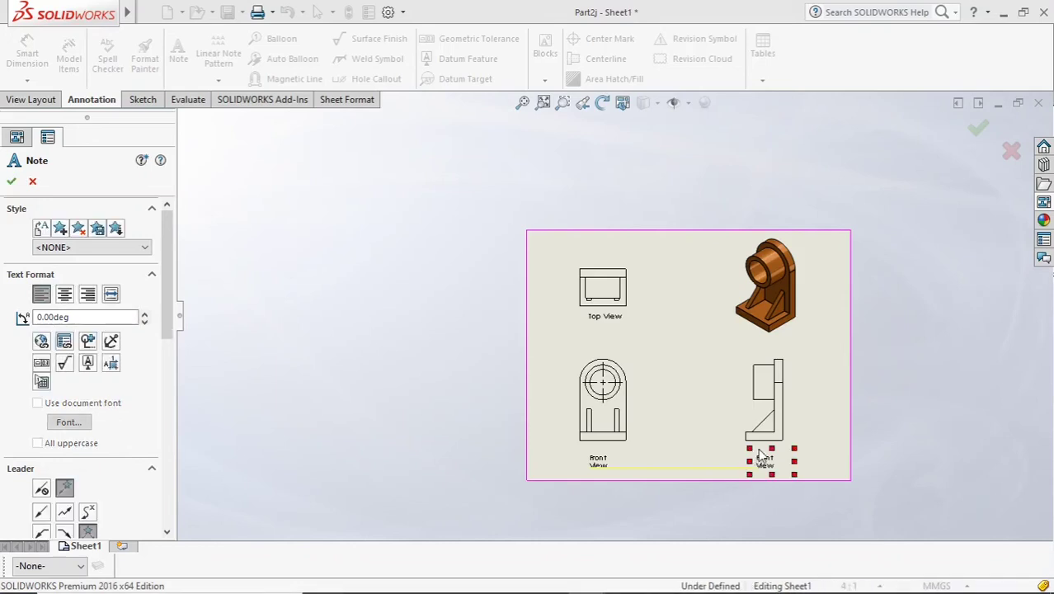
left_click_drag(793, 463, 849, 463)
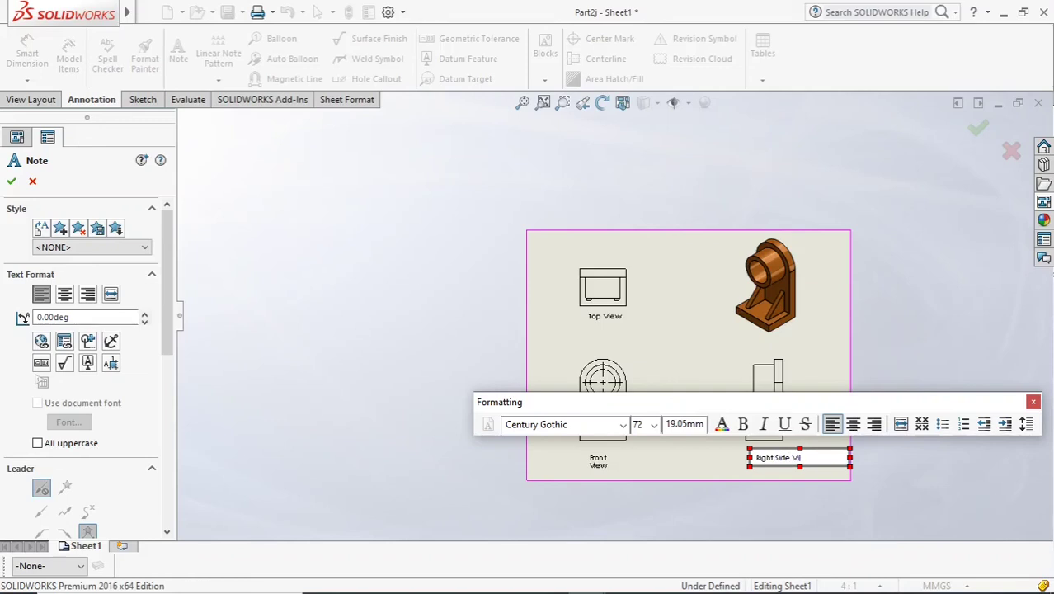
left_click(747, 353)
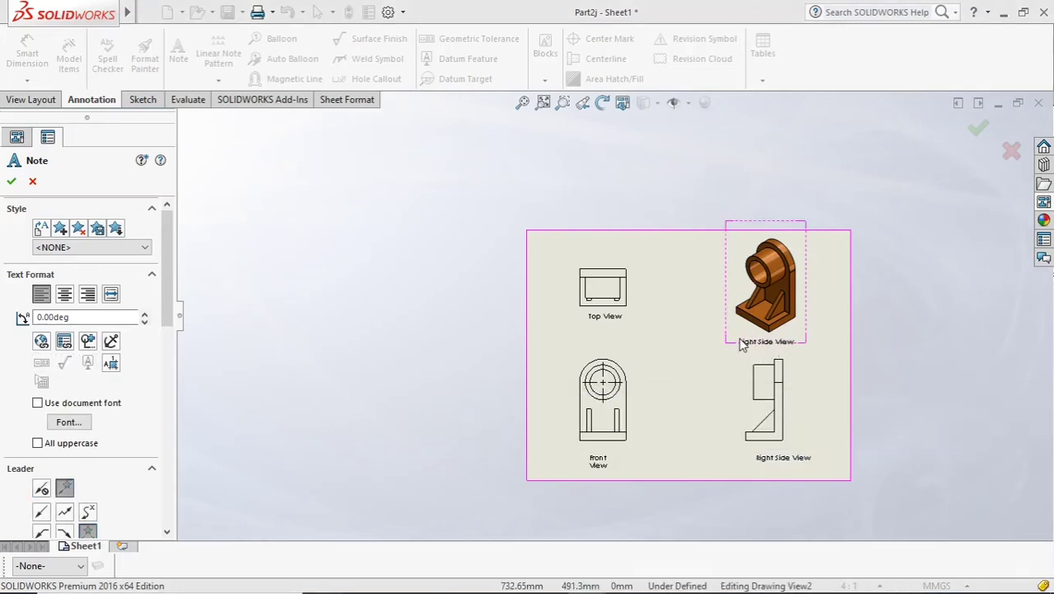
left_click(743, 343)
type("isometric")
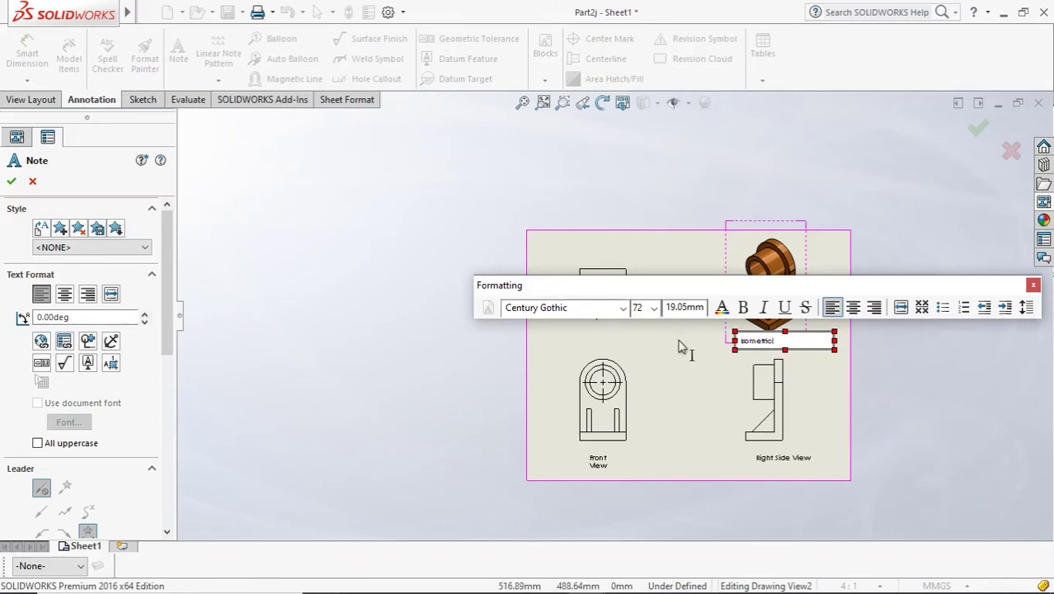
left_click(672, 347)
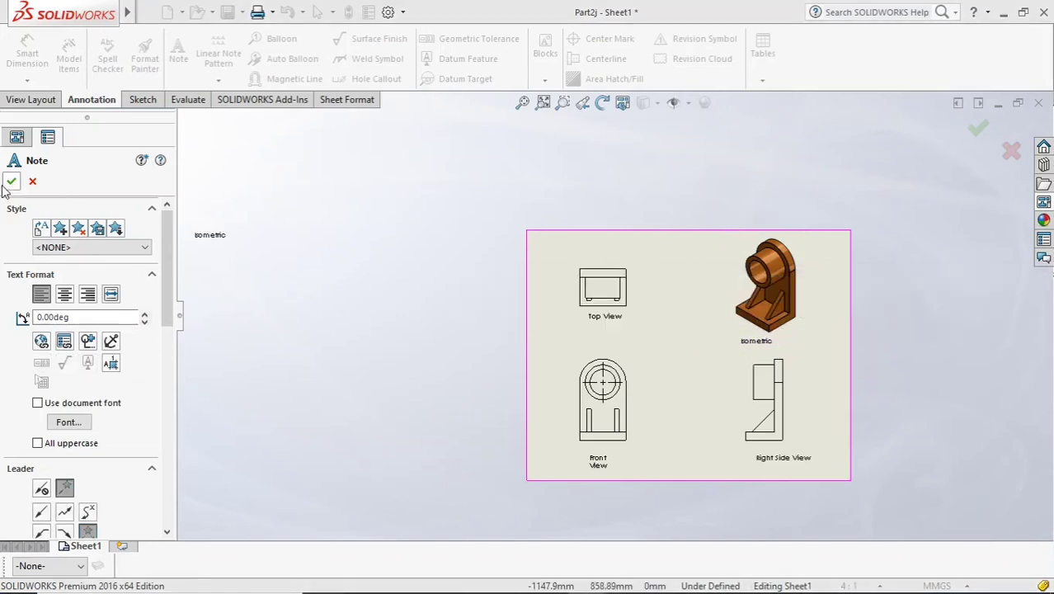
key("Escape")
scroll(610, 519, "down", 3)
scroll(598, 495, "down", 2)
- Widen the Front View note box so the label fits on one line
left_click(587, 404)
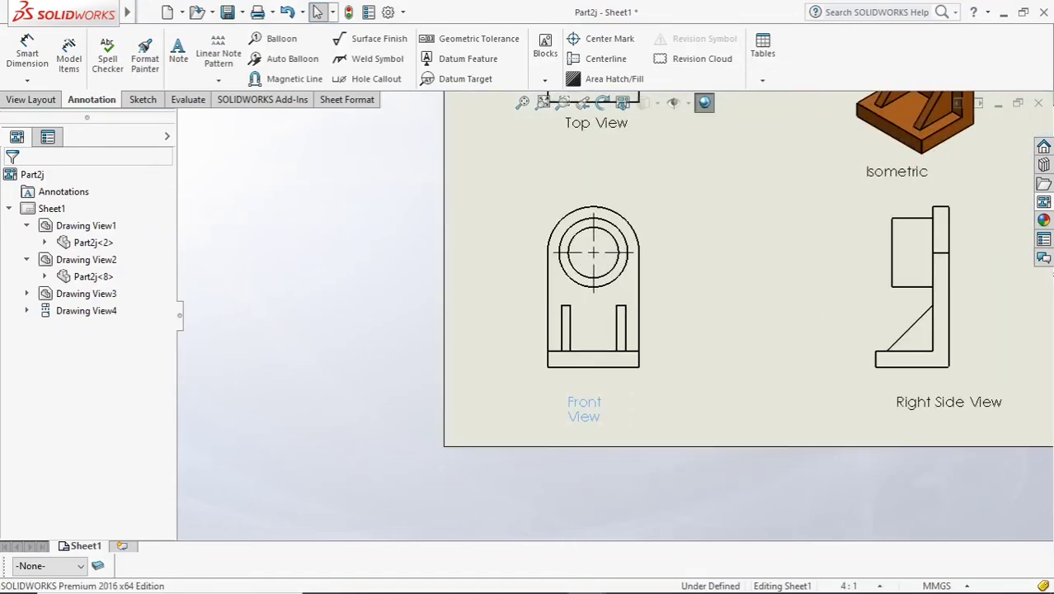
double_click(590, 401)
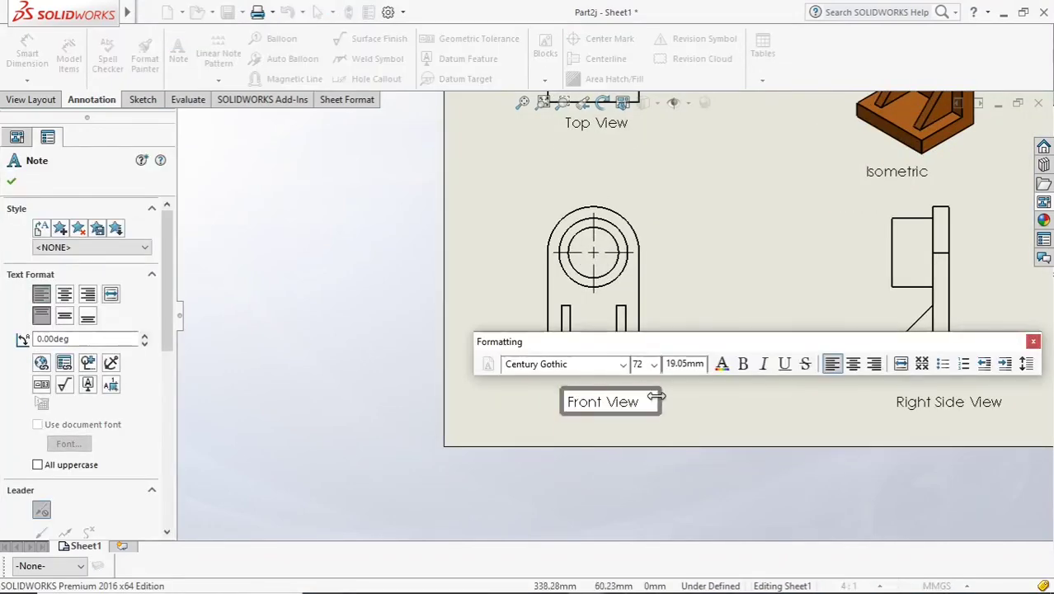
left_click_drag(566, 402, 664, 402)
scroll(722, 396, "up", 3)
key("Escape")
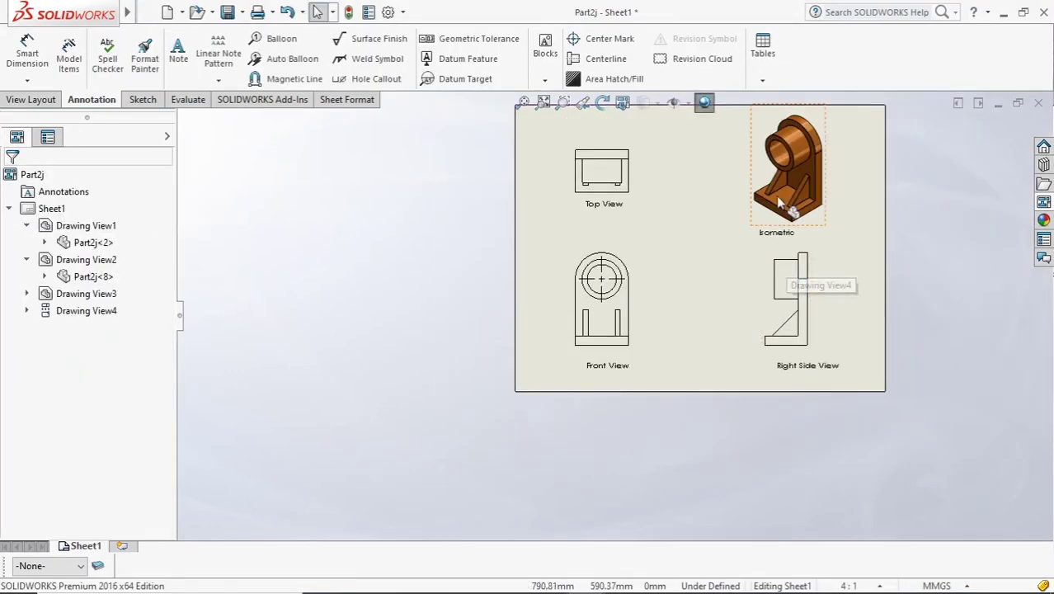
scroll(681, 198, "down", 2)
- Change the sheet scale from 4:1 to 5:1
left_click(876, 586)
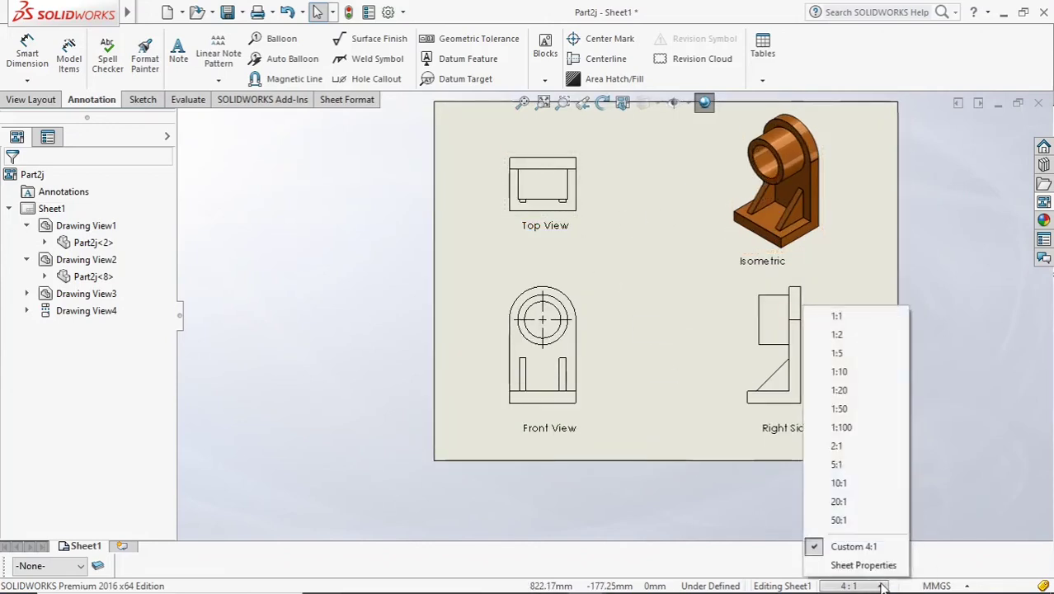
left_click(855, 467)
left_click(581, 332)
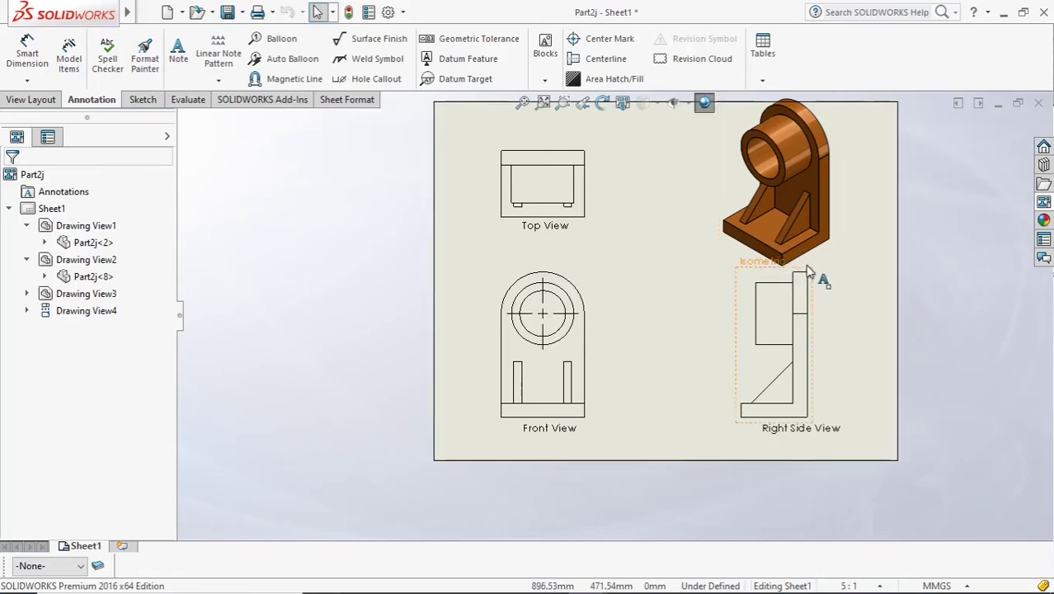
- Move the Right Side View label down beneath its enlarged view
left_click(798, 429)
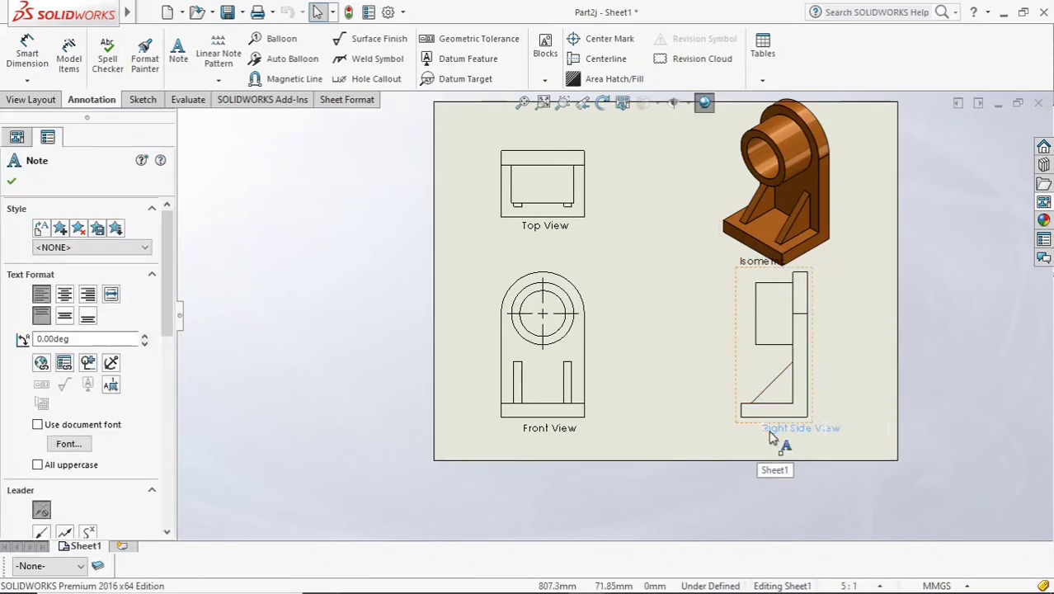
mouse_move(767, 429)
left_mouse_down()
mouse_move(745, 449)
mouse_move(762, 444)
left_mouse_up()
left_click(757, 404)
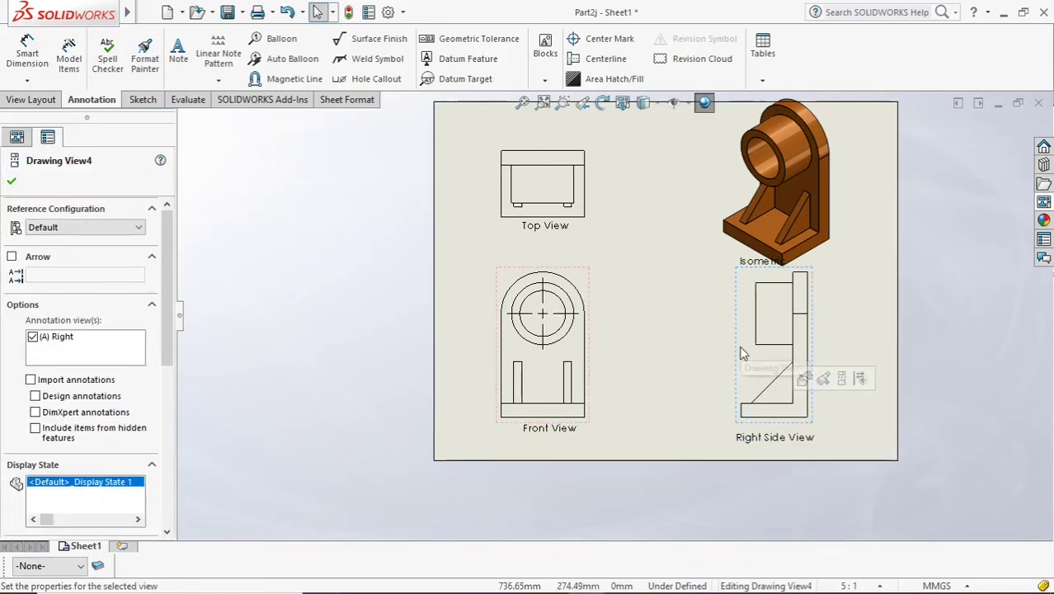
- Align the front view with the right-side view and lower the Front and Right Side labels
left_click_drag(565, 431, 562, 446)
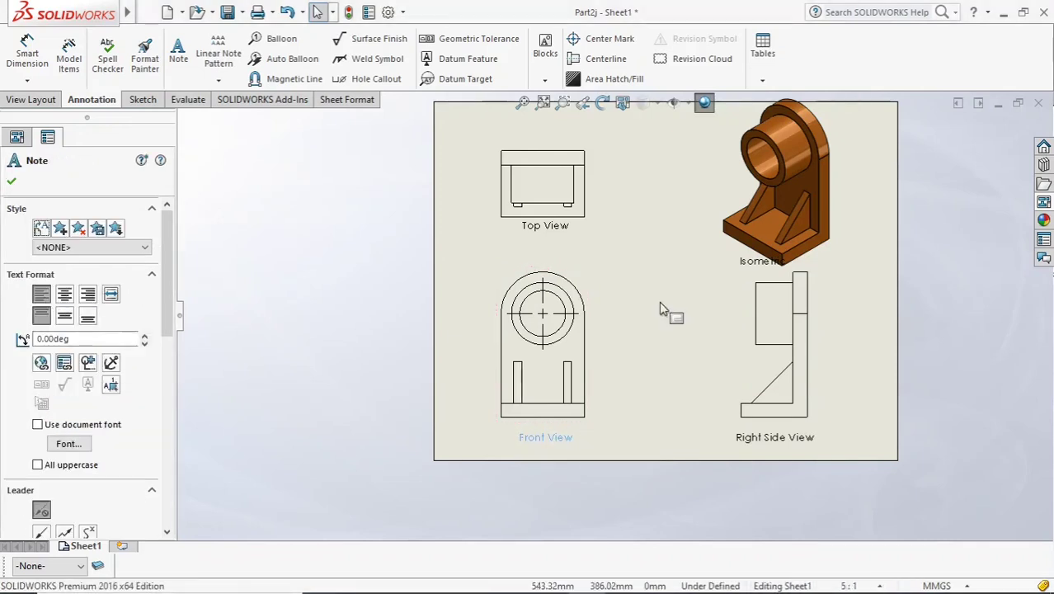
mouse_move(600, 399)
left_mouse_down()
mouse_move(597, 425)
mouse_move(593, 411)
left_mouse_up()
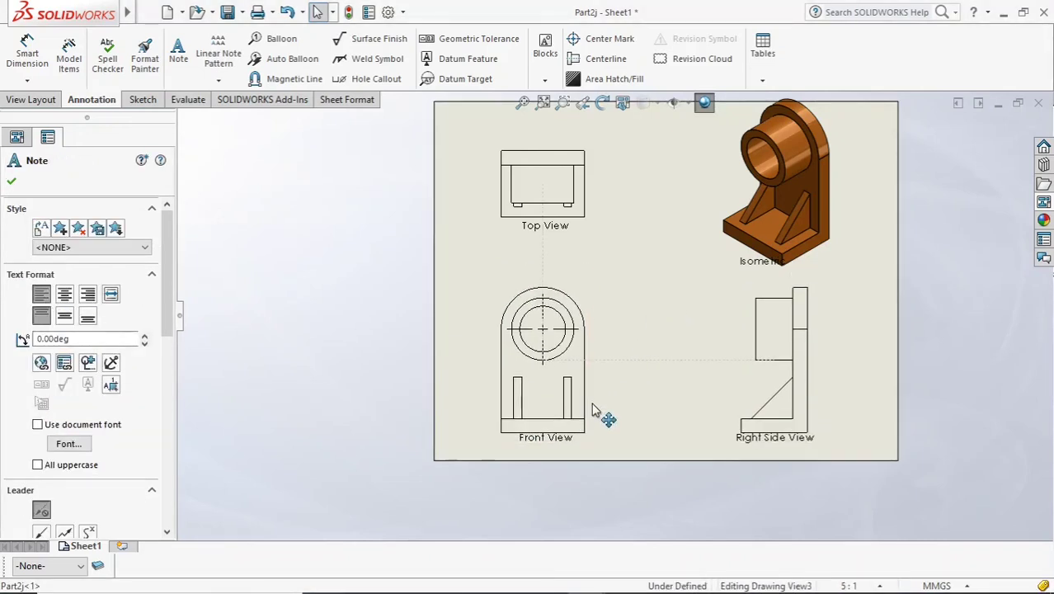
left_click_drag(775, 446, 775, 465)
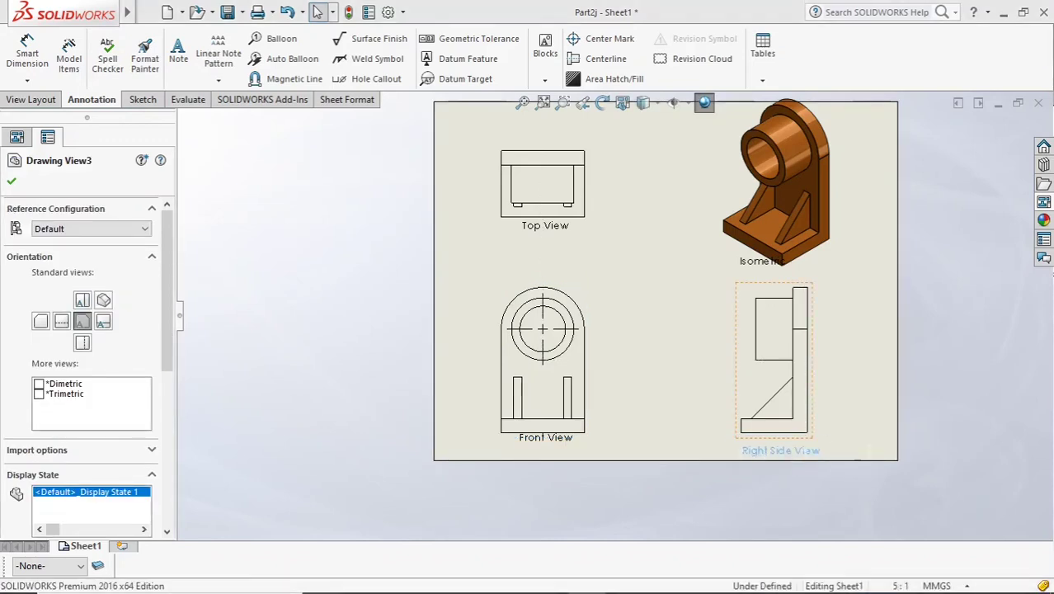
left_click_drag(531, 443, 531, 456)
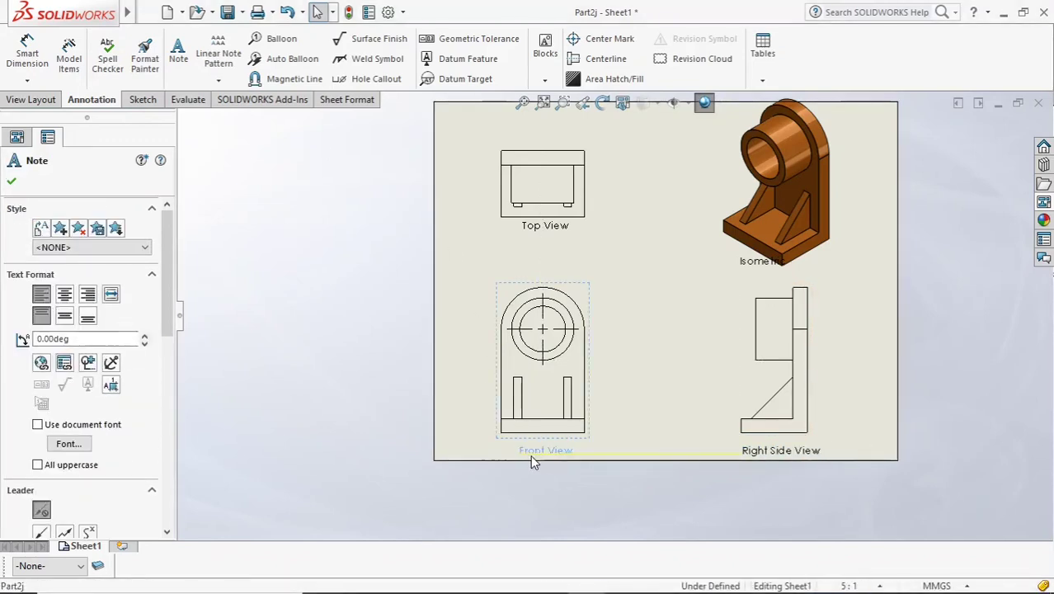
left_click(382, 456)
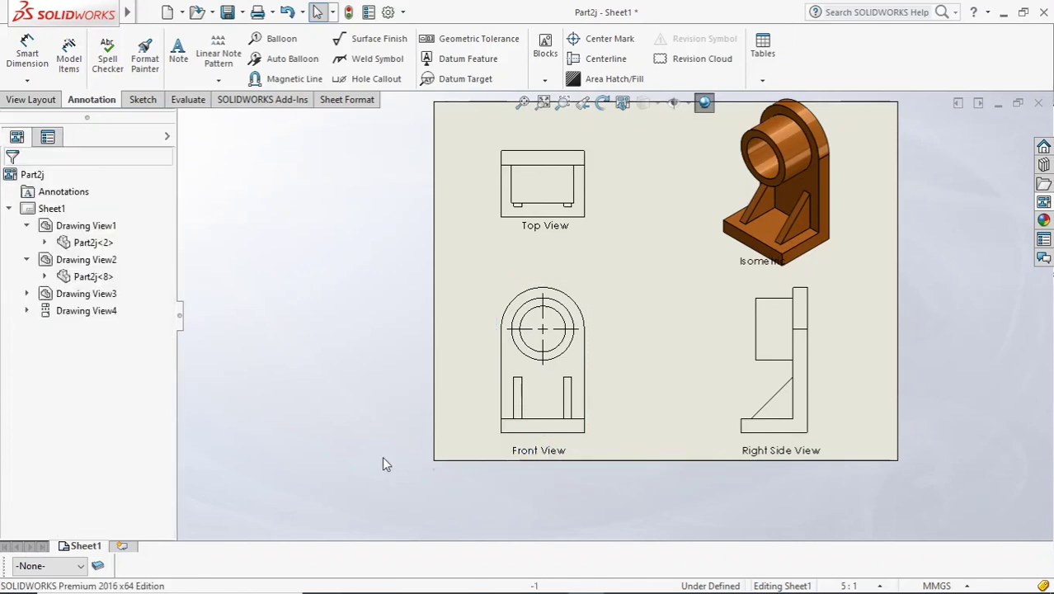
- Lower the Isometric view and label, and move the Top View label further below its view
left_click_drag(752, 262, 752, 278)
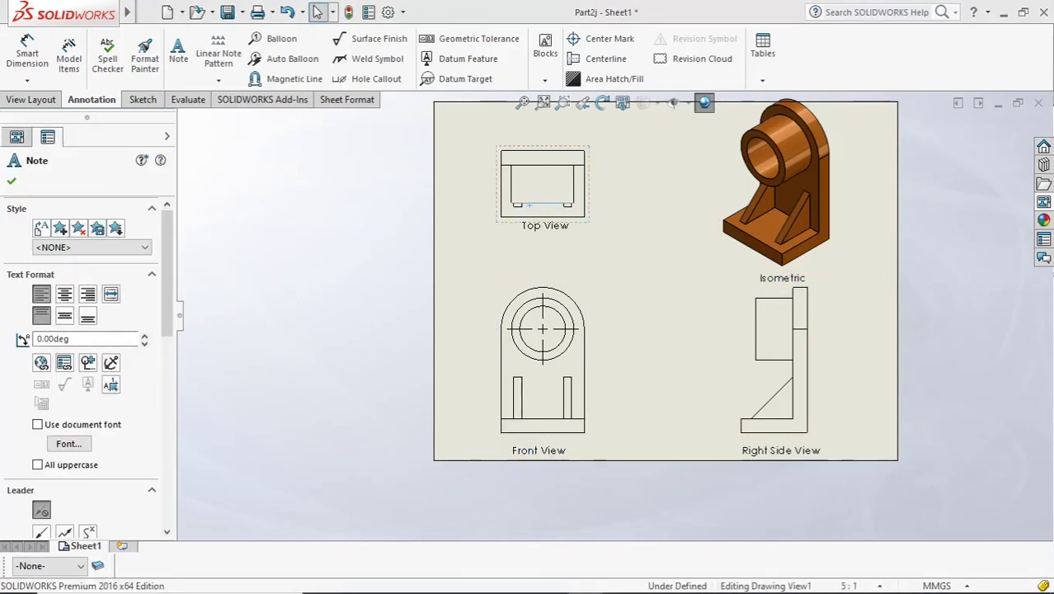
mouse_move(743, 247)
left_mouse_down()
mouse_move(752, 265)
mouse_move(734, 248)
left_mouse_up()
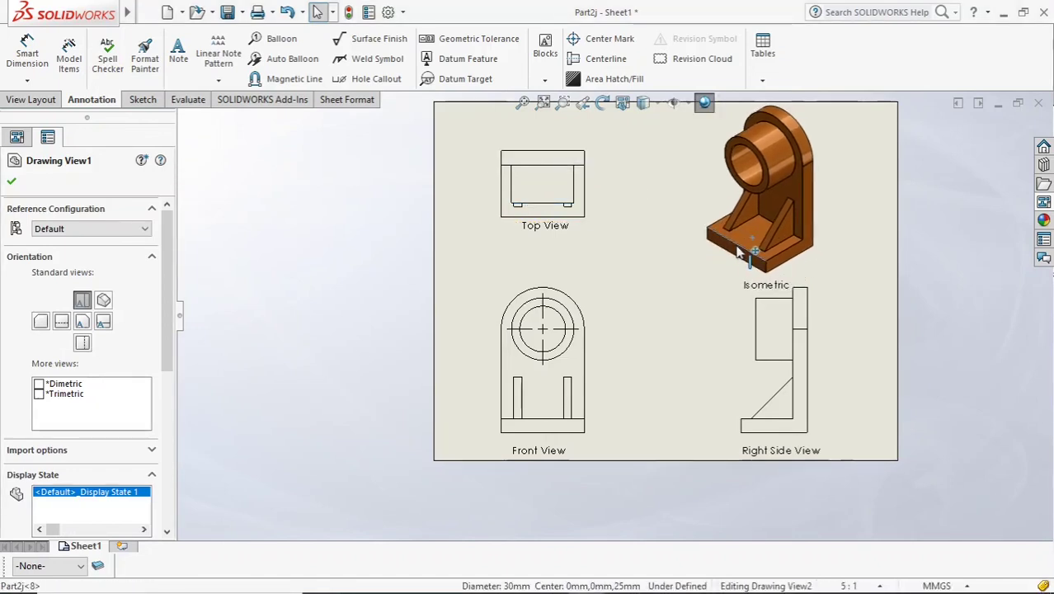
left_click(588, 188)
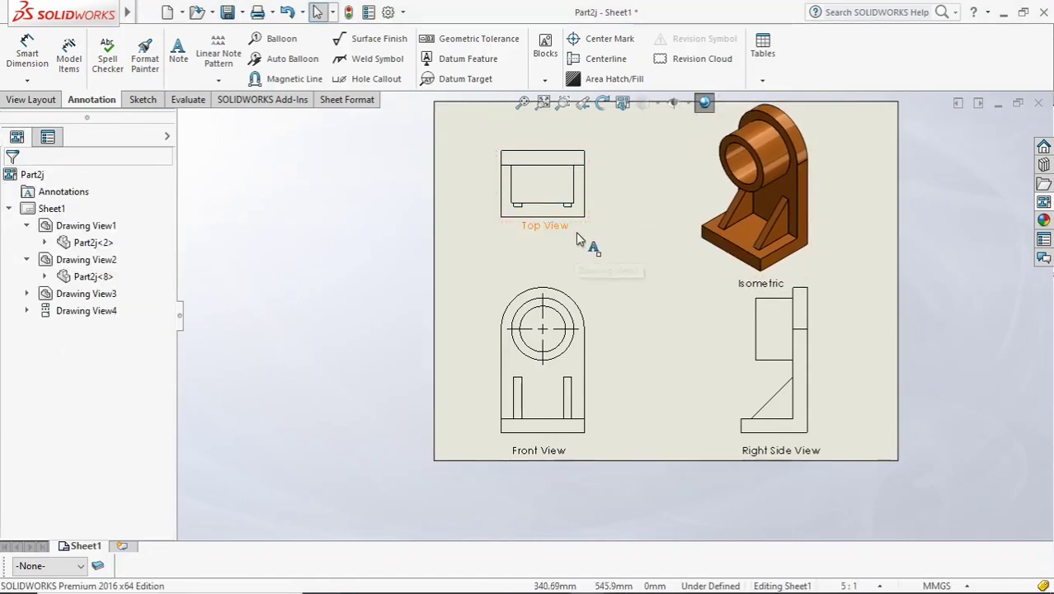
mouse_move(595, 231)
left_mouse_down()
mouse_move(575, 211)
mouse_move(566, 245)
left_mouse_up()
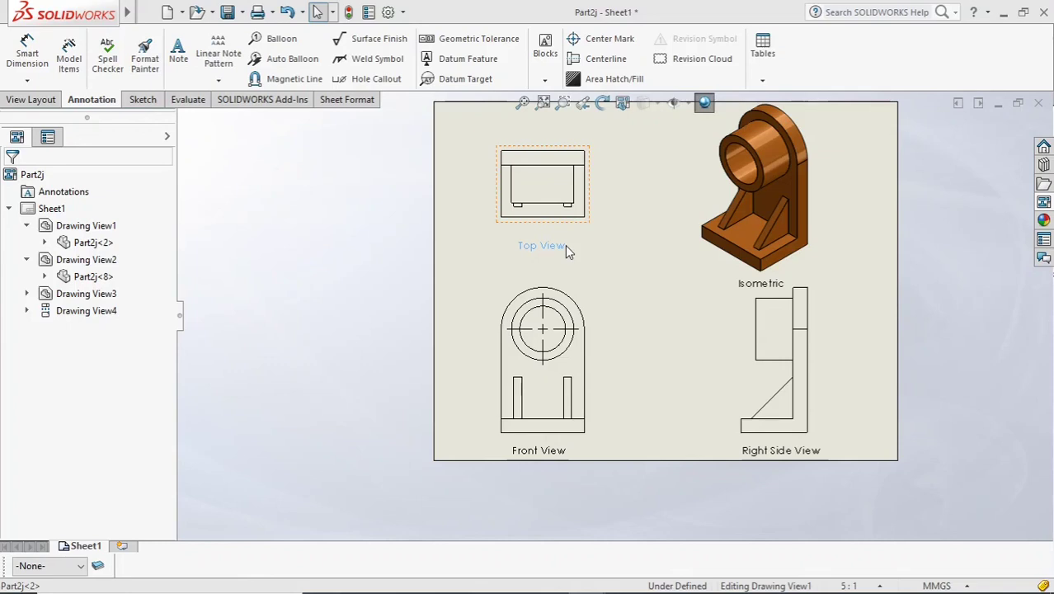
left_click(494, 289)
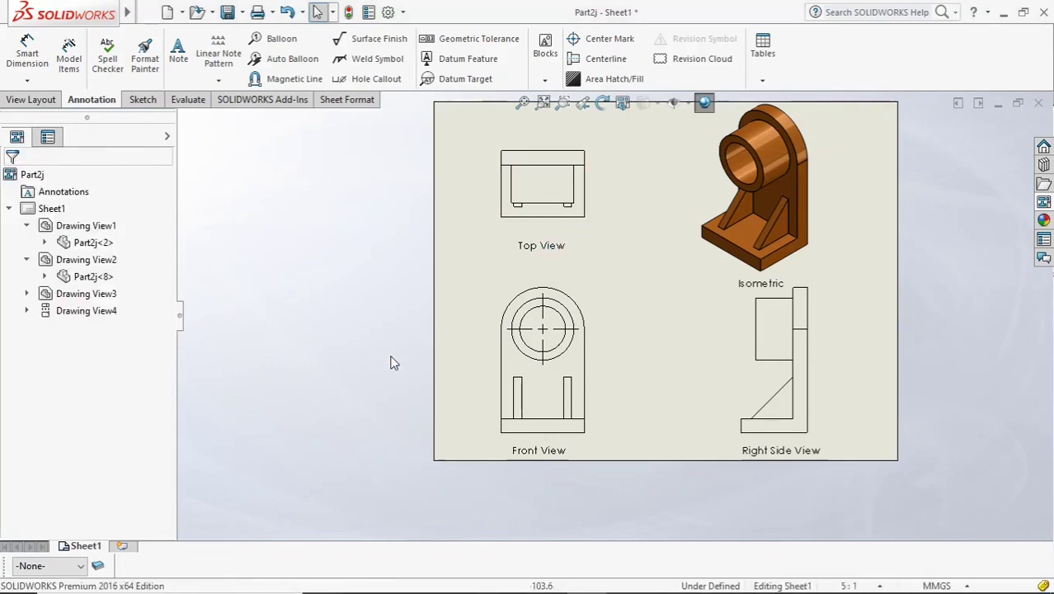